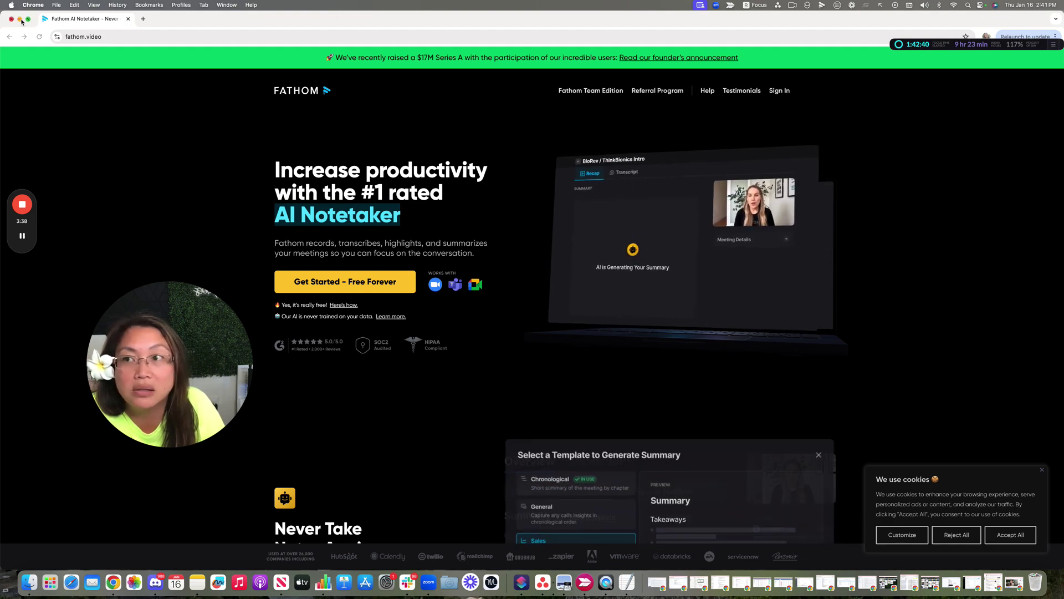
Open today's 128-minute client meeting recording from the Fathom call list and widen the browser window
{"action": "key", "text": "ctrl+Left"}
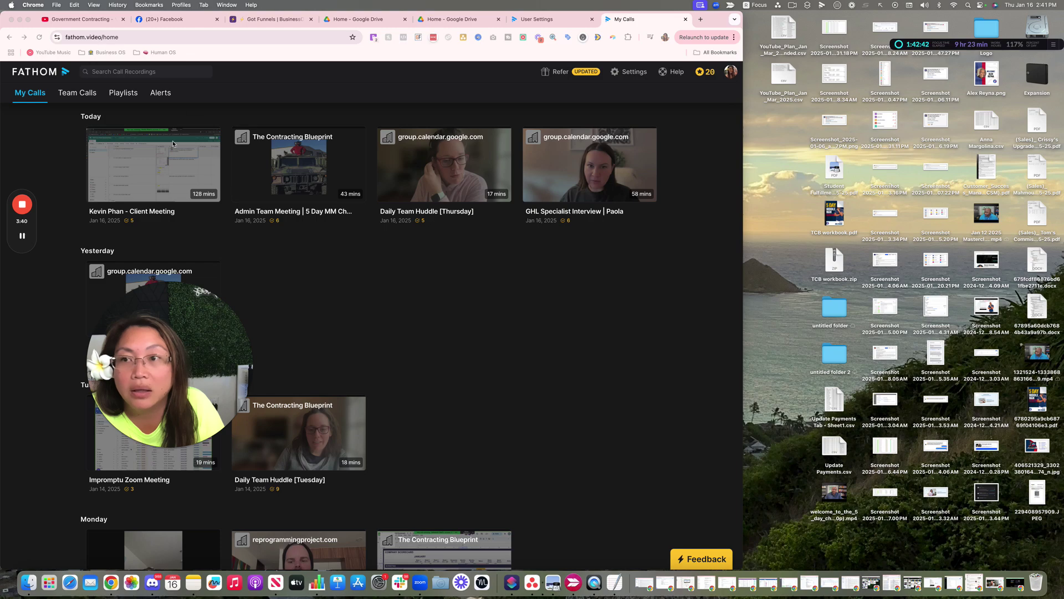
{"action": "left_click", "coordinate": [158, 184]}
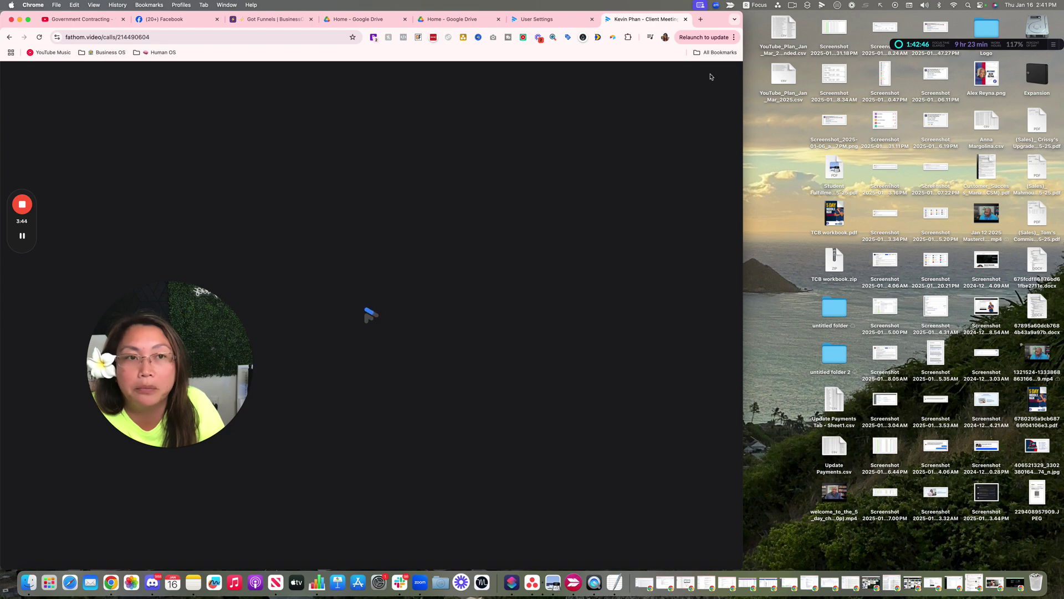
{"action": "left_click_drag", "start_coordinate": [743, 14], "coordinate": [1053, 7]}
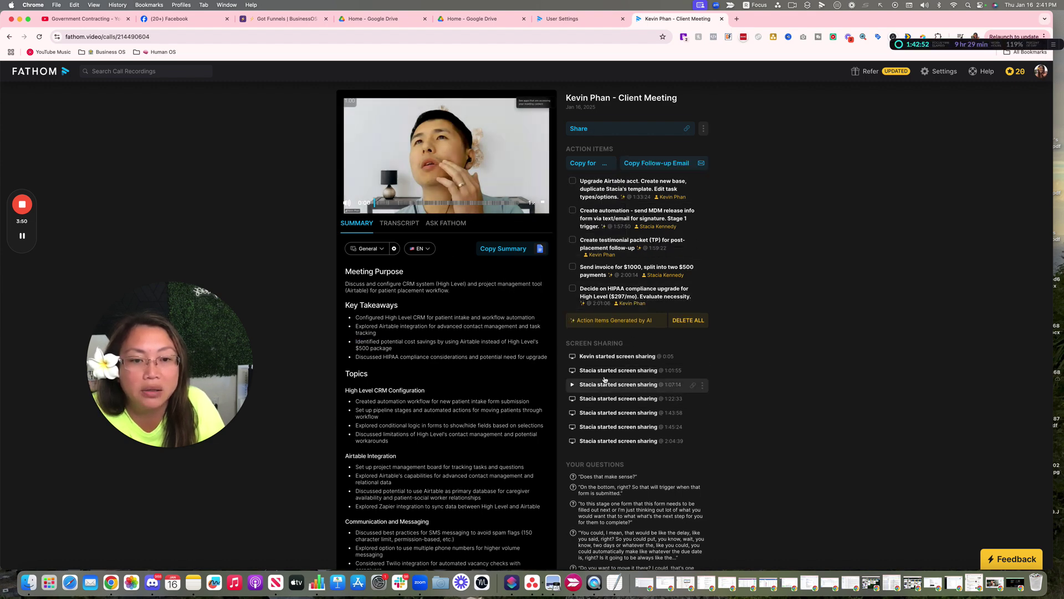
Examine the meeting's summary, action items and question lists, including the apps the summary can be copied to
{"action": "scroll", "coordinate": [371, 447], "scroll_direction": "down", "scroll_amount": 5}
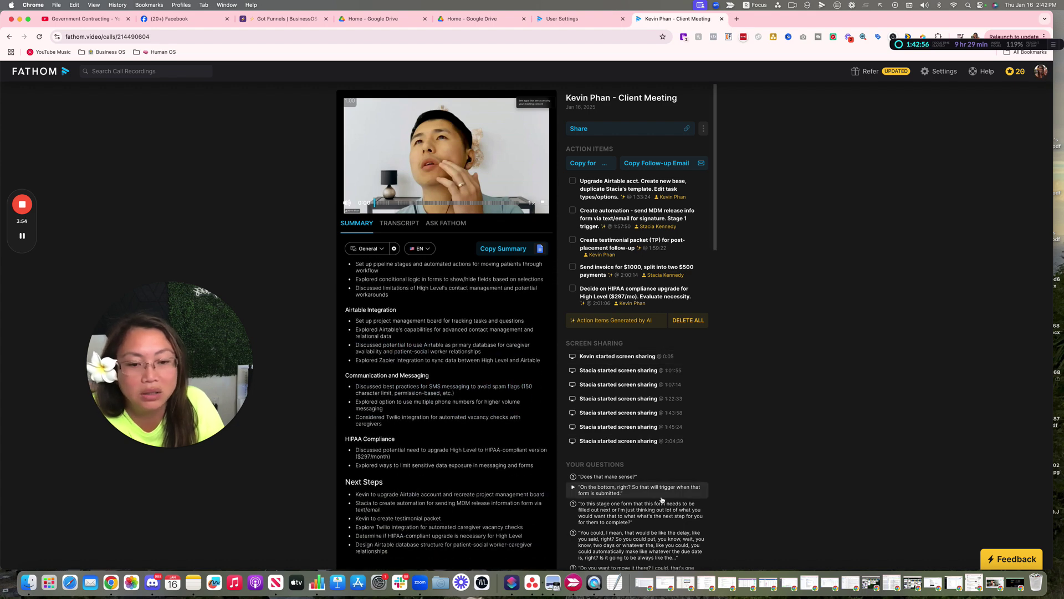
{"action": "scroll", "coordinate": [659, 488], "scroll_direction": "down", "scroll_amount": 10}
{"action": "scroll", "coordinate": [657, 500], "scroll_direction": "down", "scroll_amount": 10}
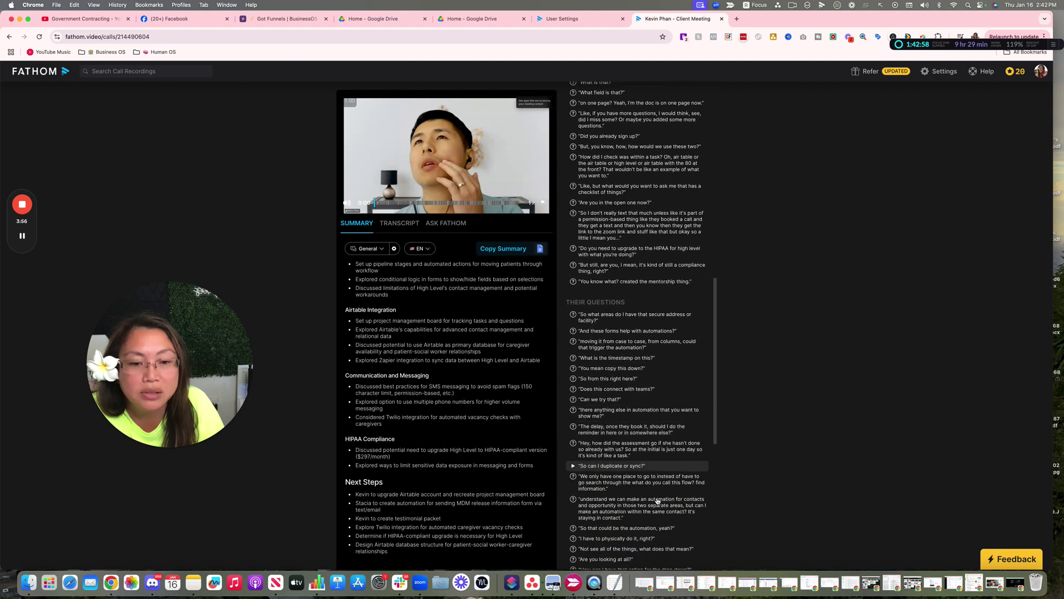
{"action": "scroll", "coordinate": [657, 501], "scroll_direction": "up", "scroll_amount": 20}
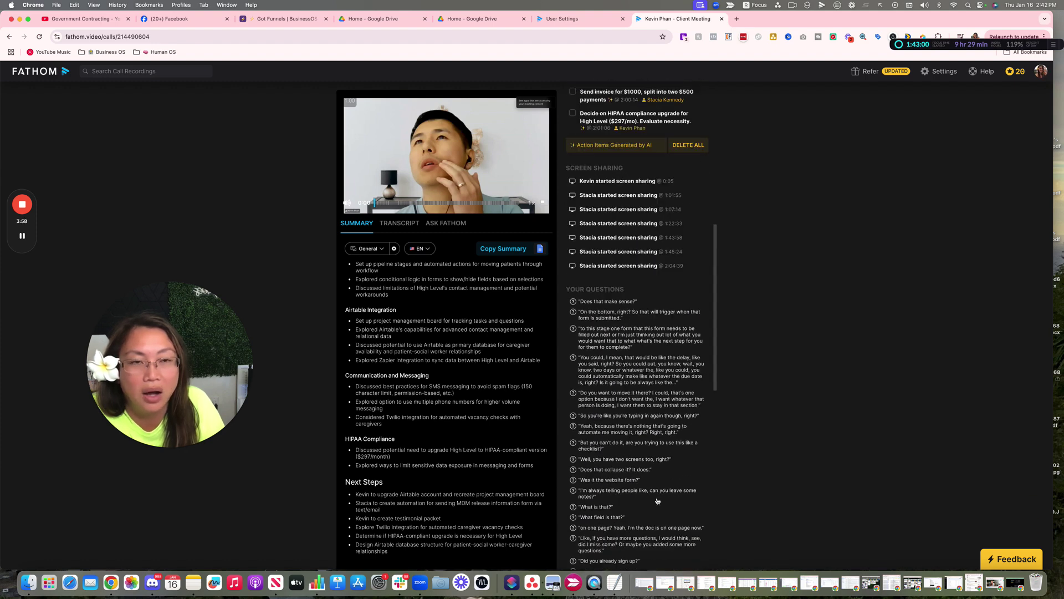
{"action": "scroll", "coordinate": [477, 438], "scroll_direction": "up", "scroll_amount": 2}
{"action": "scroll", "coordinate": [477, 438], "scroll_direction": "up", "scroll_amount": 3}
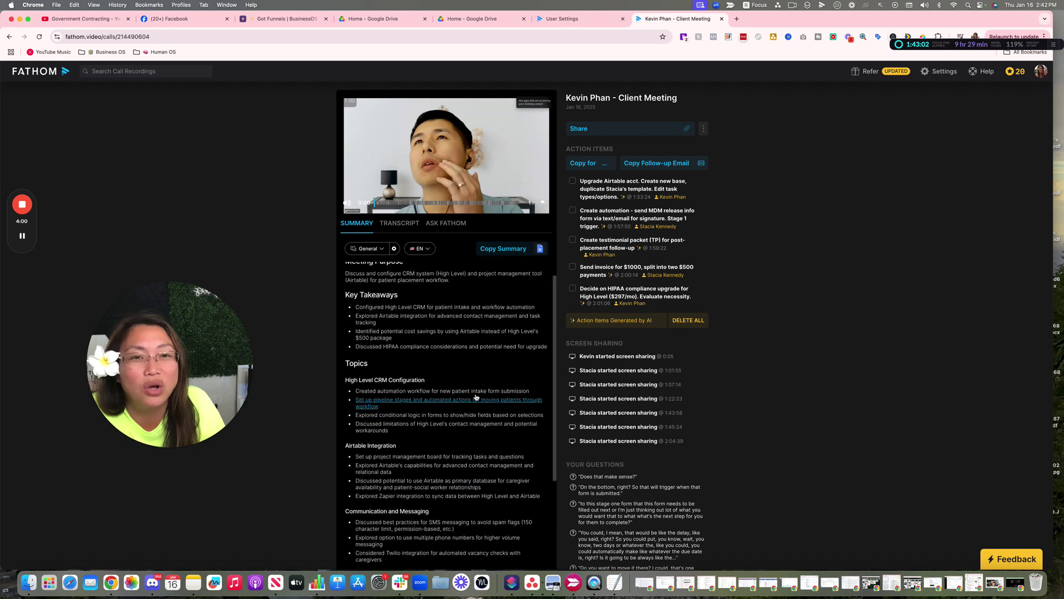
{"action": "left_click", "coordinate": [539, 249]}
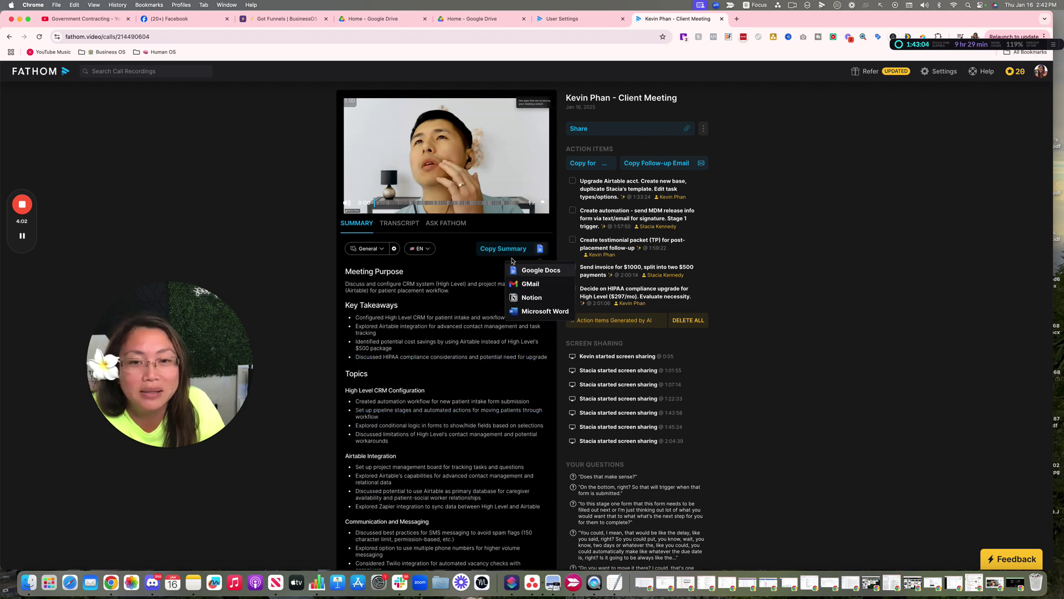
{"action": "mouse_move", "coordinate": [538, 250]}
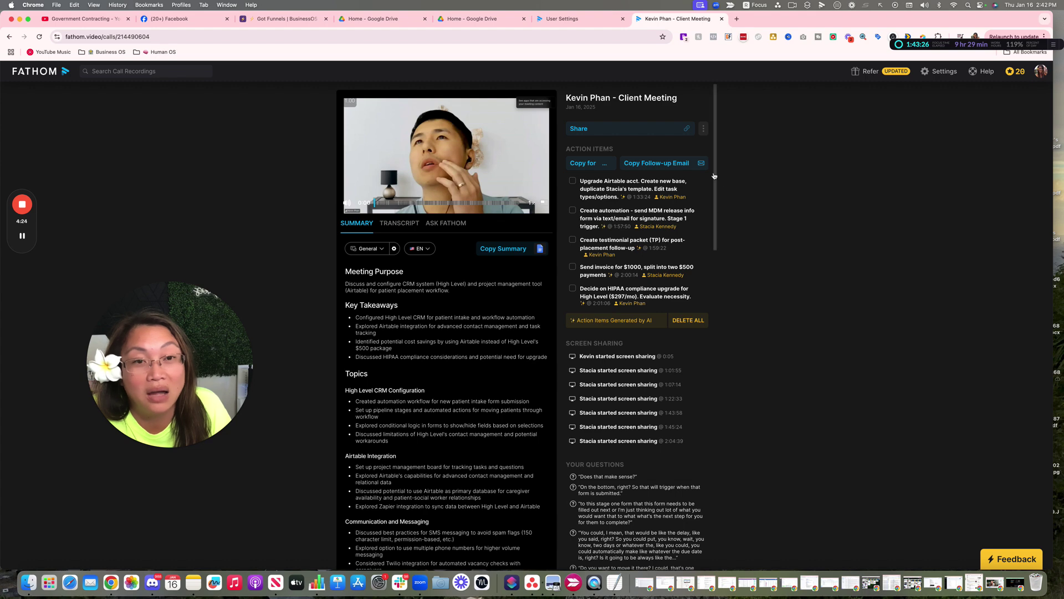
Generate the AI follow-up email for copying and allow the site to access the clipboard
{"action": "left_click", "coordinate": [651, 164]}
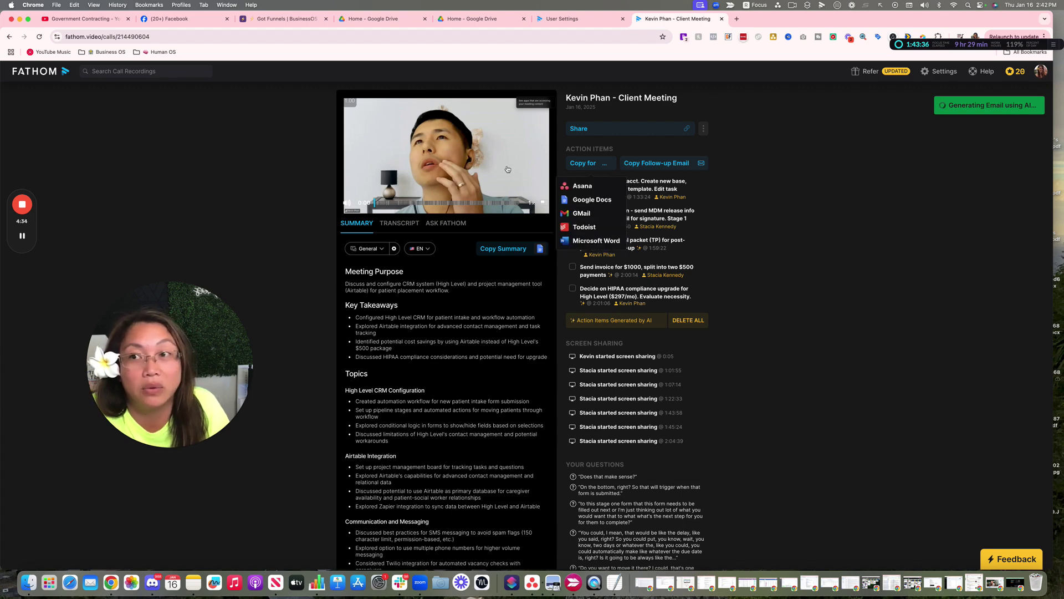
{"action": "left_click", "coordinate": [579, 129]}
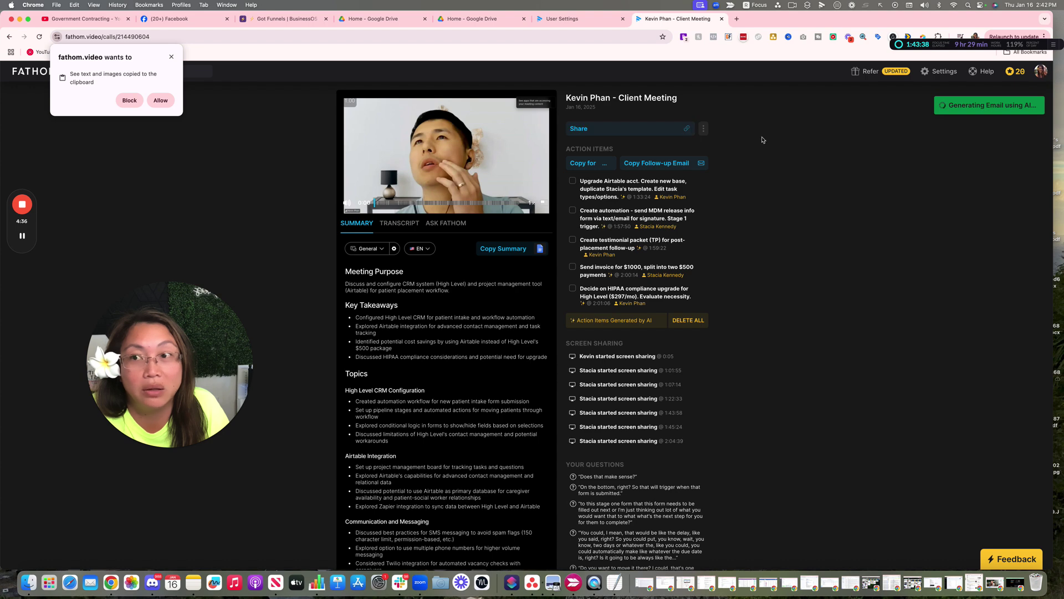
{"action": "left_click", "coordinate": [161, 102]}
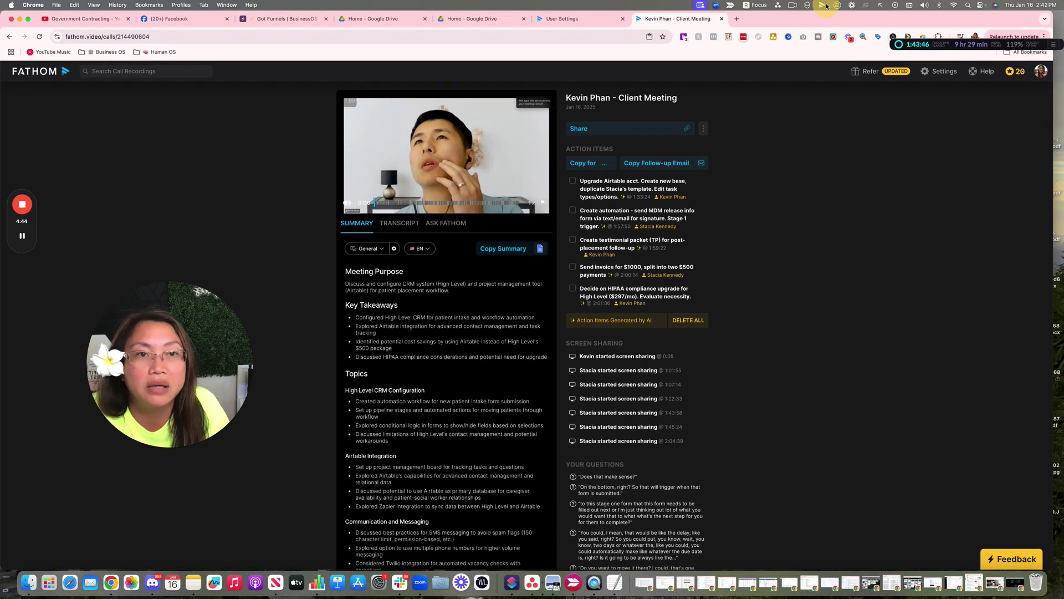
Open the Zapier home page in a new browser tab
{"action": "left_click", "coordinate": [738, 20]}
{"action": "type", "text": "z"}
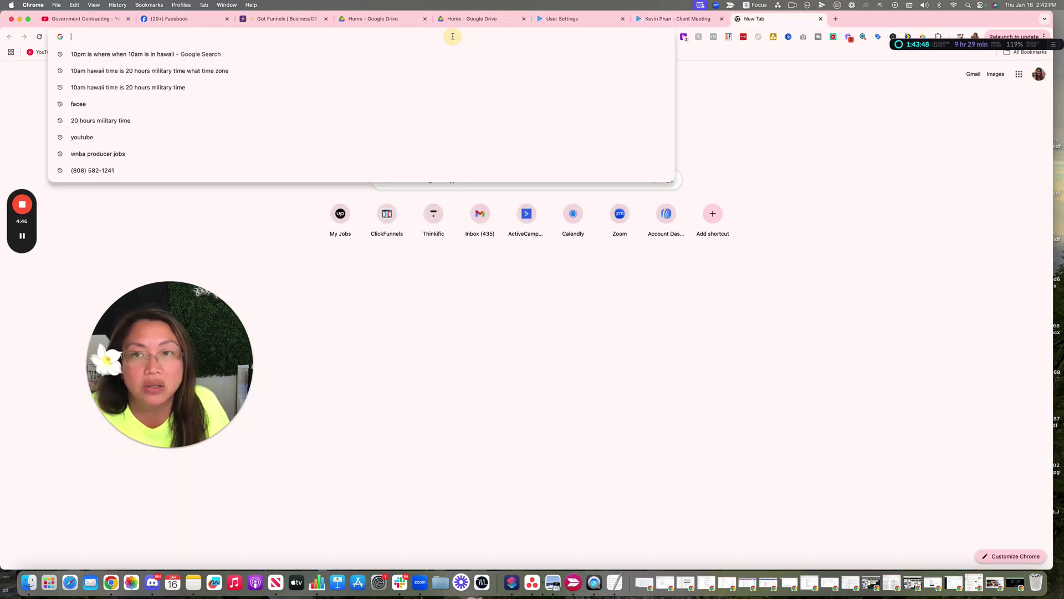
{"action": "type", "text": "apiee"}
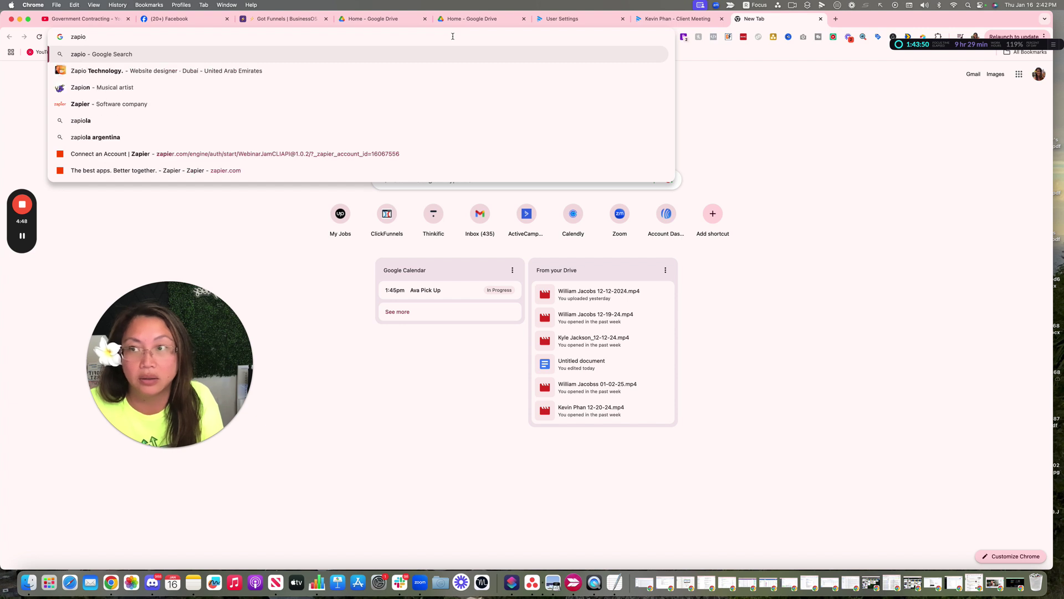
{"action": "key", "text": "BackSpace"}
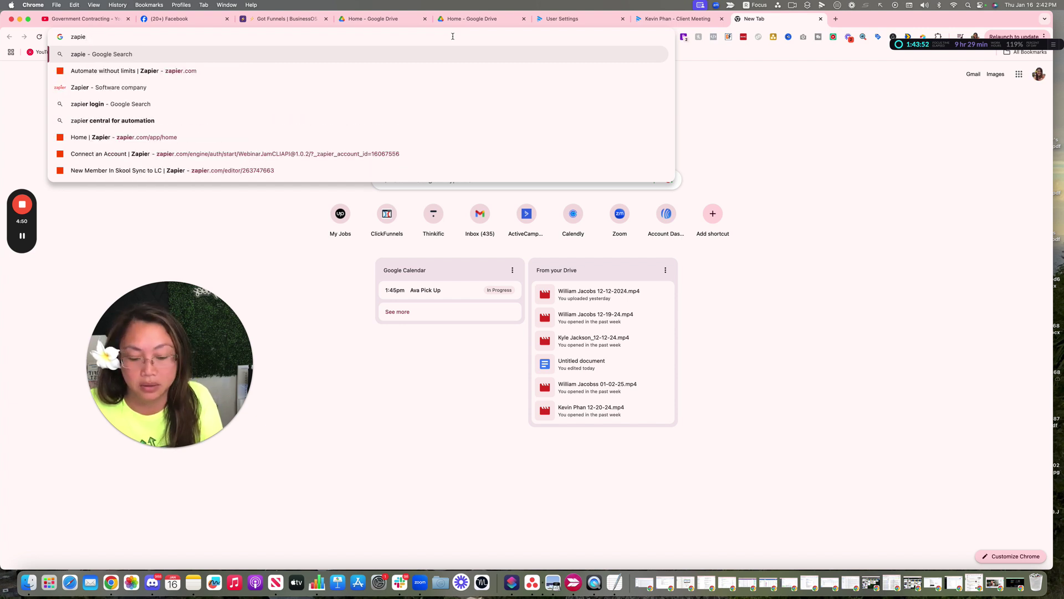
{"action": "type", "text": "r"}
{"action": "key", "text": "Return"}
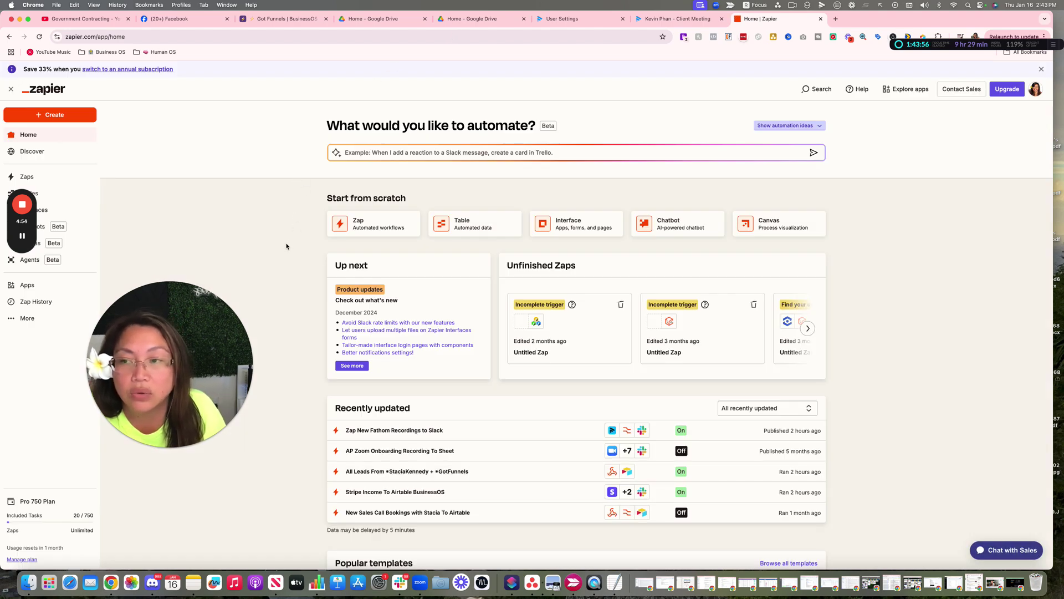
Open the recently updated "Zap New Fathom Recordings to Slack" workflow and reposition its diagram on the canvas
{"action": "scroll", "coordinate": [285, 245], "scroll_direction": "down", "scroll_amount": 1}
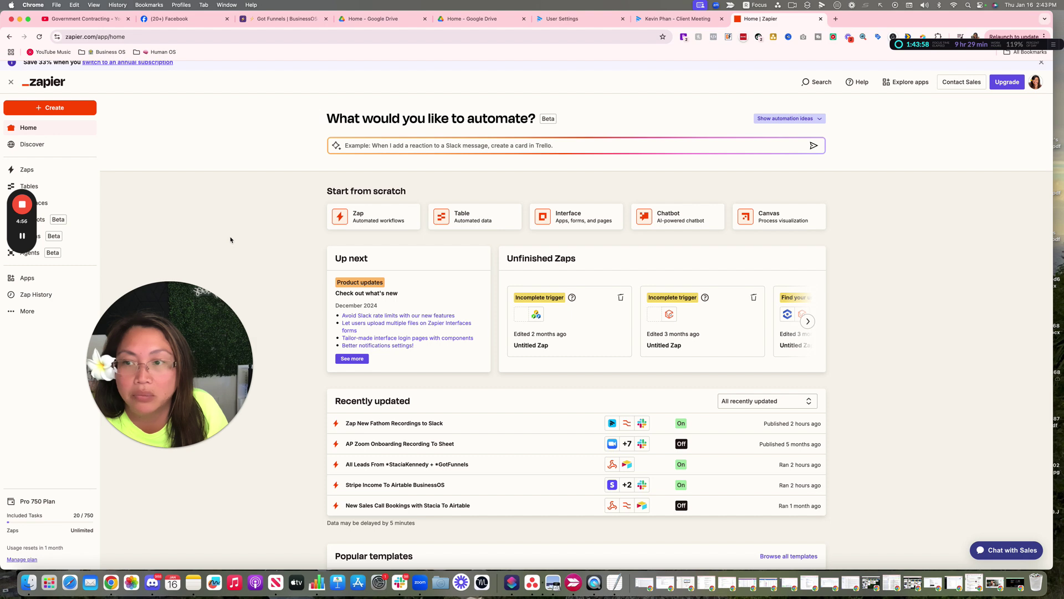
{"action": "scroll", "coordinate": [231, 240], "scroll_direction": "down", "scroll_amount": 2}
{"action": "scroll", "coordinate": [231, 238], "scroll_direction": "up", "scroll_amount": 3}
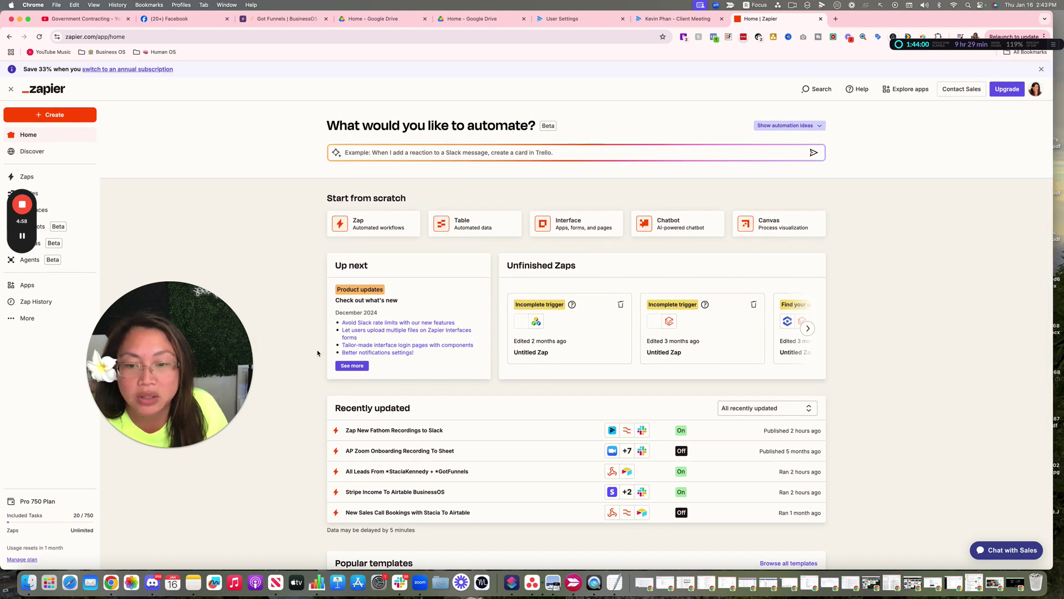
{"action": "left_click_drag", "start_coordinate": [26, 222], "coordinate": [25, 354]}
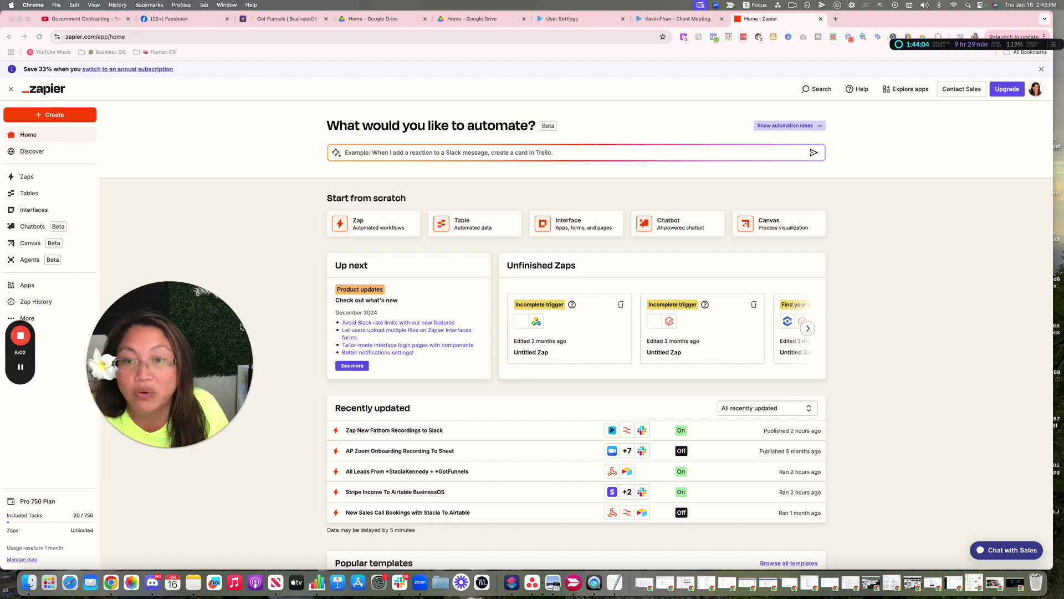
{"action": "scroll", "coordinate": [391, 330], "scroll_direction": "down", "scroll_amount": 1}
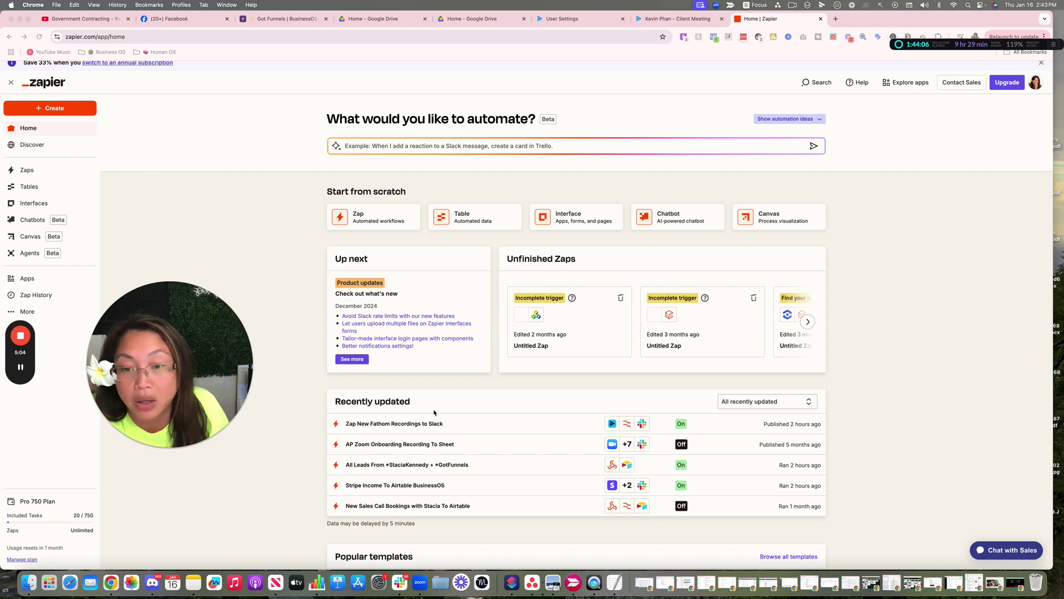
{"action": "left_click", "coordinate": [370, 424]}
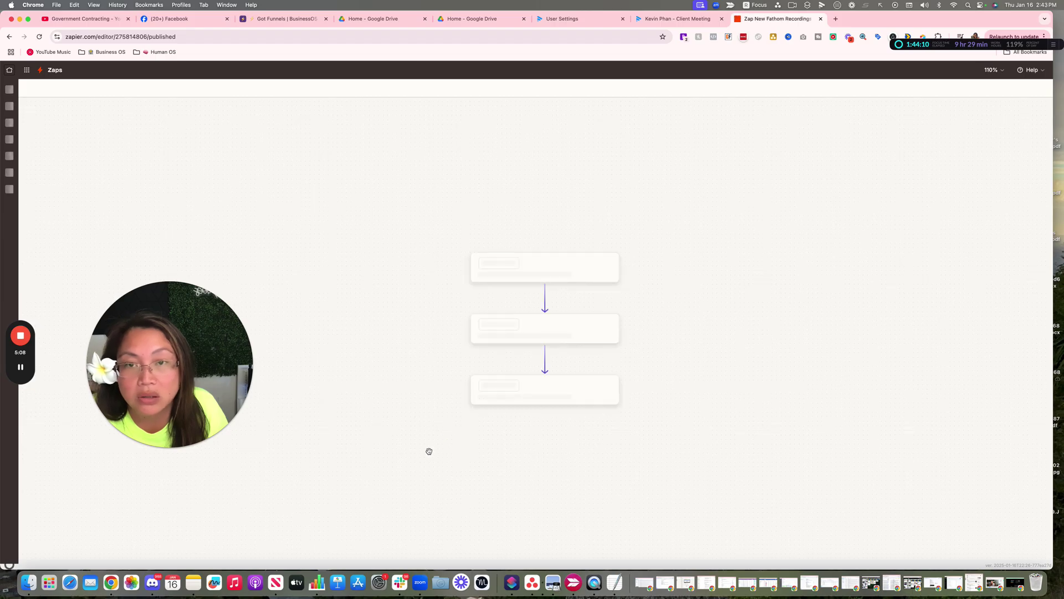
{"action": "left_click_drag", "start_coordinate": [739, 401], "coordinate": [610, 380]}
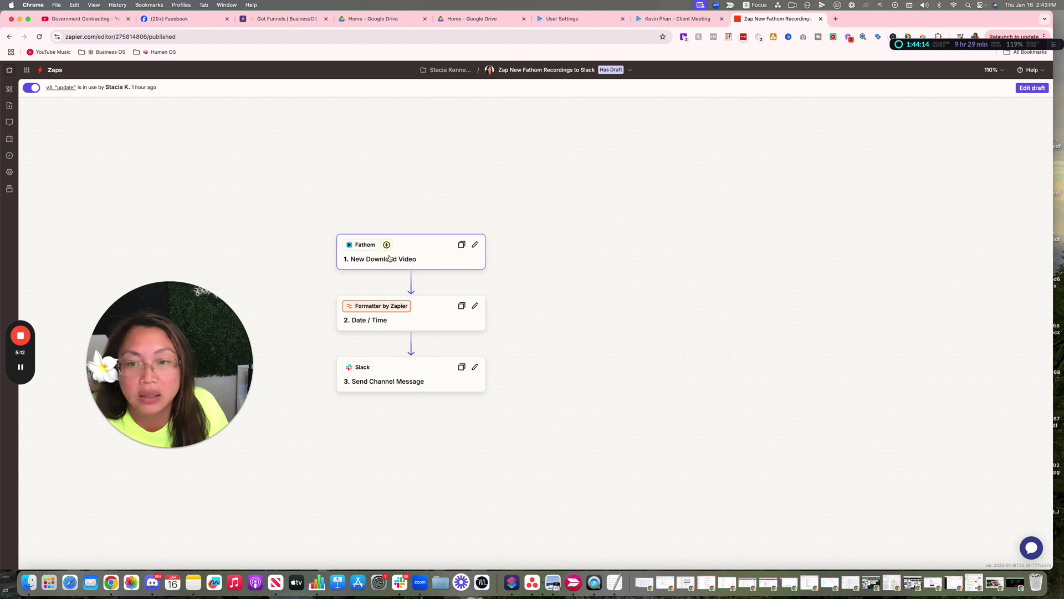
Check the Zapier connection under the premium features in the Fathom user settings
{"action": "left_click", "coordinate": [561, 19]}
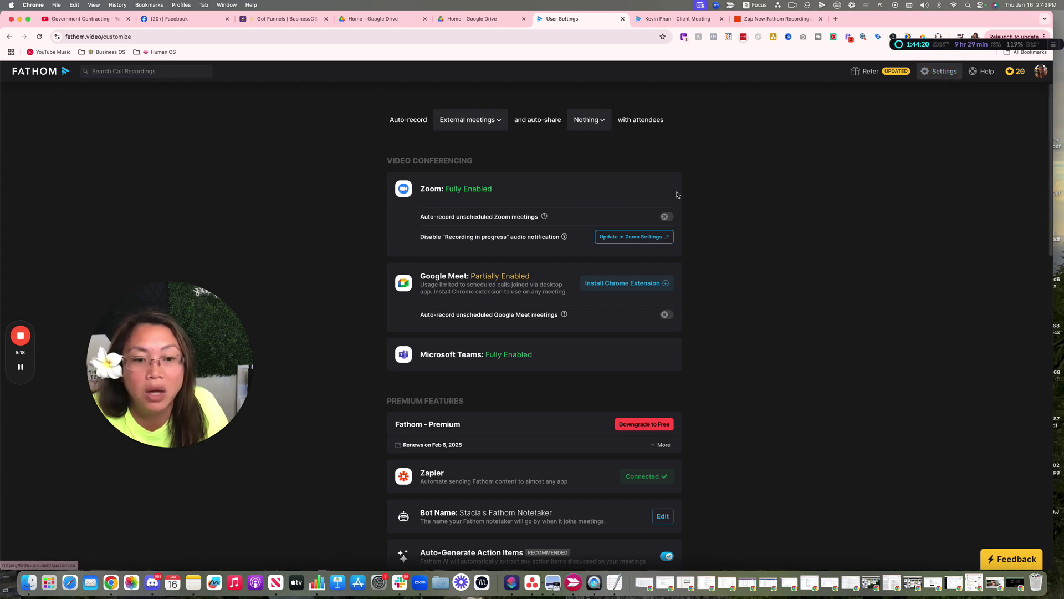
{"action": "scroll", "coordinate": [604, 250], "scroll_direction": "down", "scroll_amount": 5}
{"action": "scroll", "coordinate": [587, 249], "scroll_direction": "up", "scroll_amount": 1}
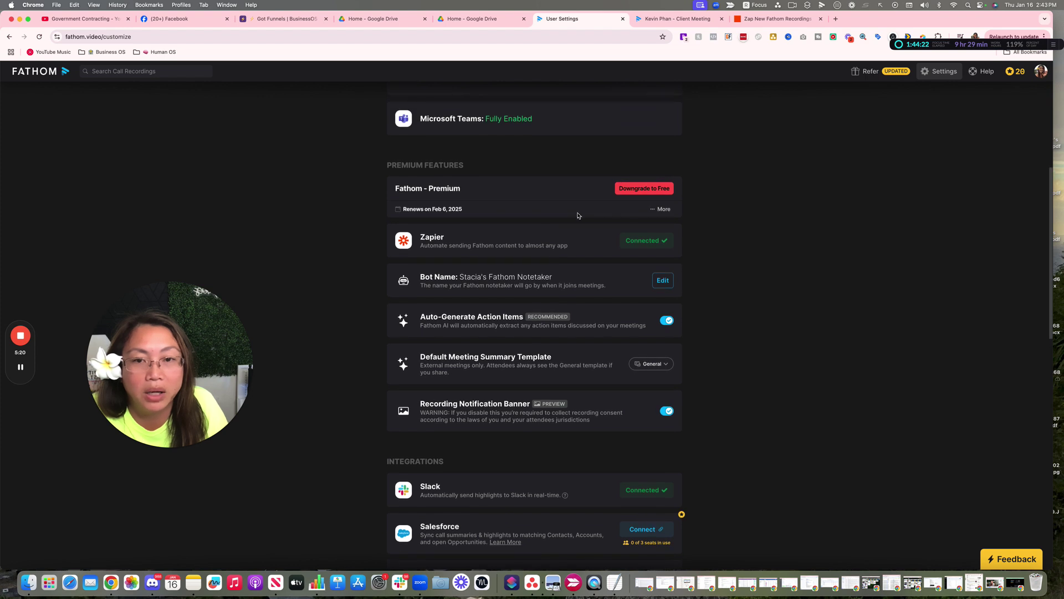
{"action": "scroll", "coordinate": [430, 205], "scroll_direction": "down", "scroll_amount": 1}
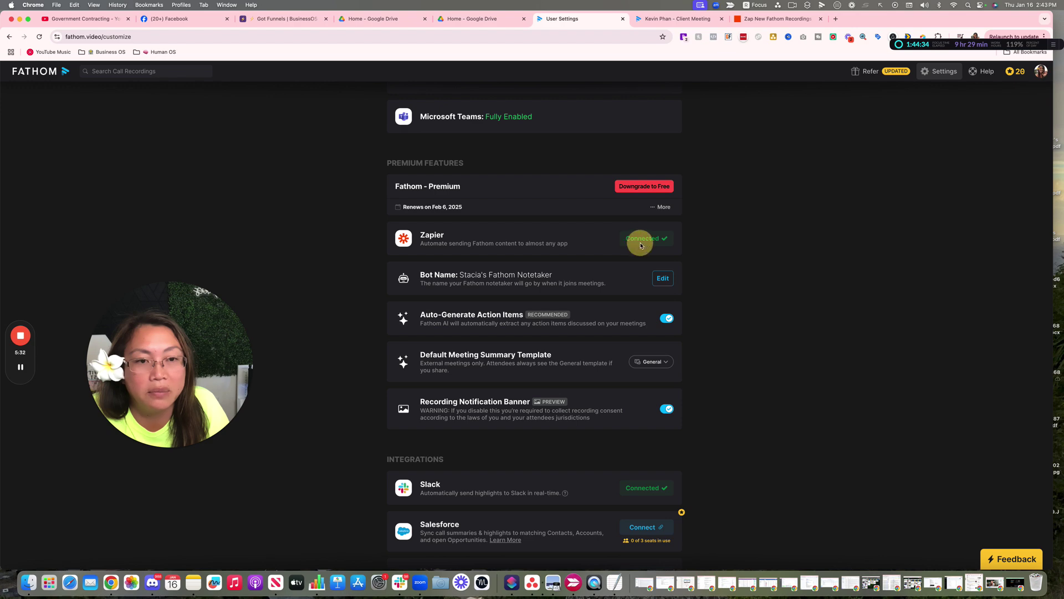
Return to the Zap, open its New Download Video trigger and start editing the draft
{"action": "left_click", "coordinate": [835, 19]}
{"action": "left_click", "coordinate": [782, 19]}
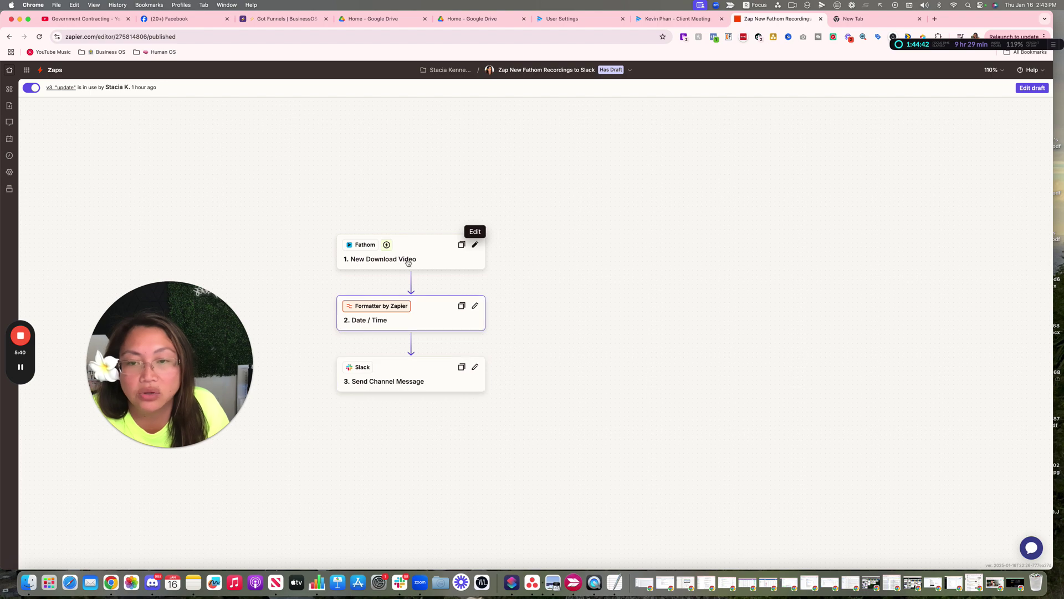
{"action": "left_click", "coordinate": [418, 246]}
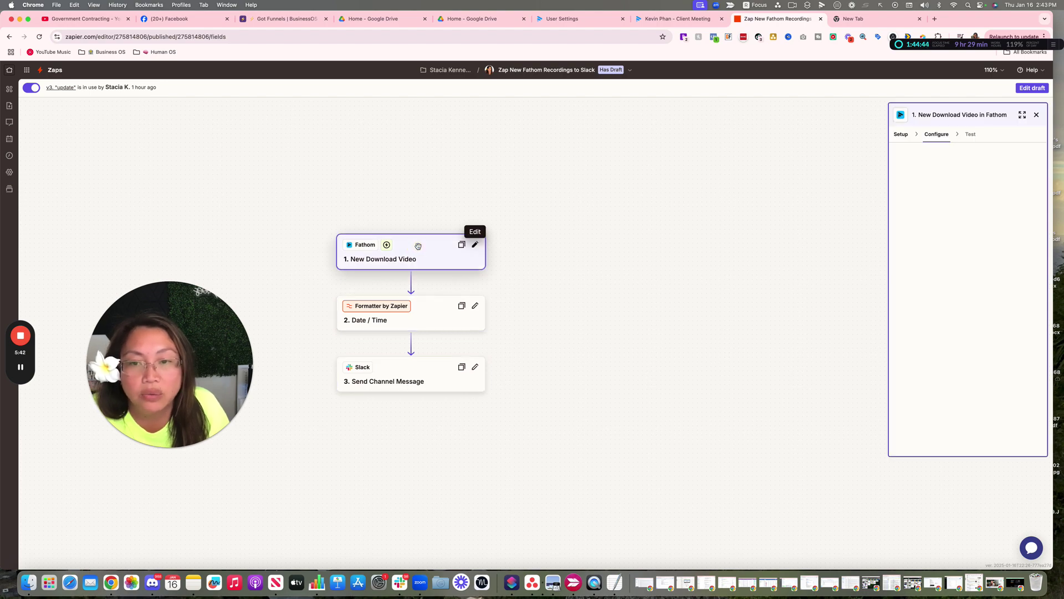
{"action": "left_click", "coordinate": [1032, 88]}
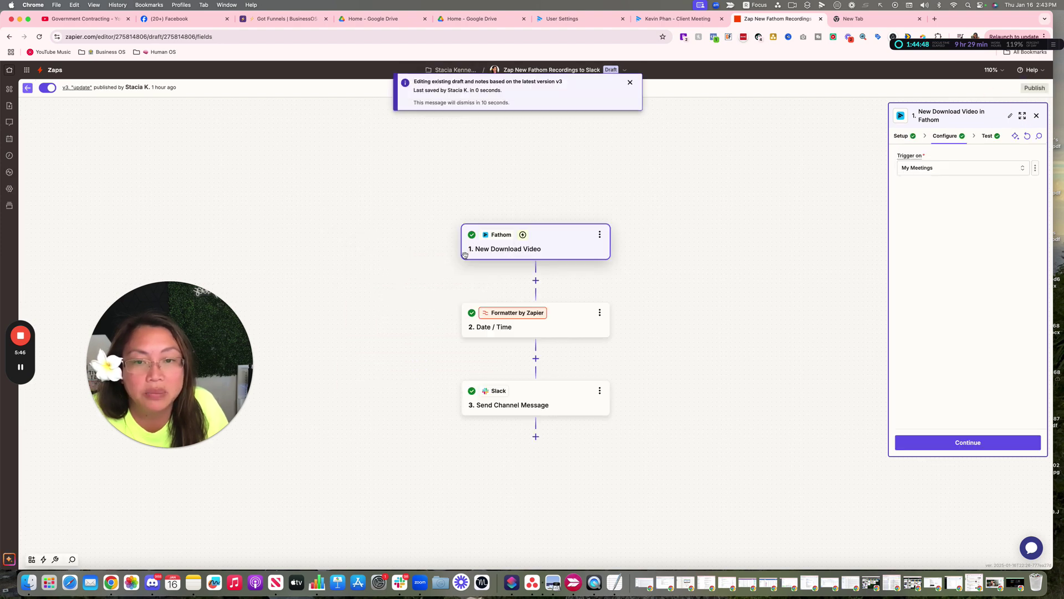
Dismiss the draft notice, keep the trigger on My Meetings and continue with the Download Video B test record
{"action": "left_click", "coordinate": [630, 82]}
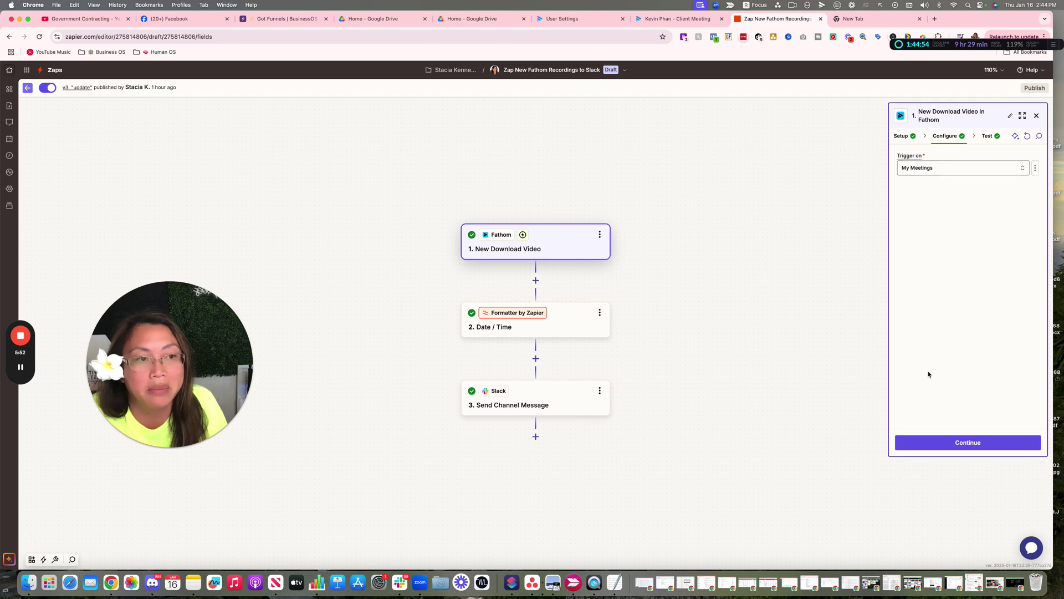
{"action": "left_click", "coordinate": [959, 446]}
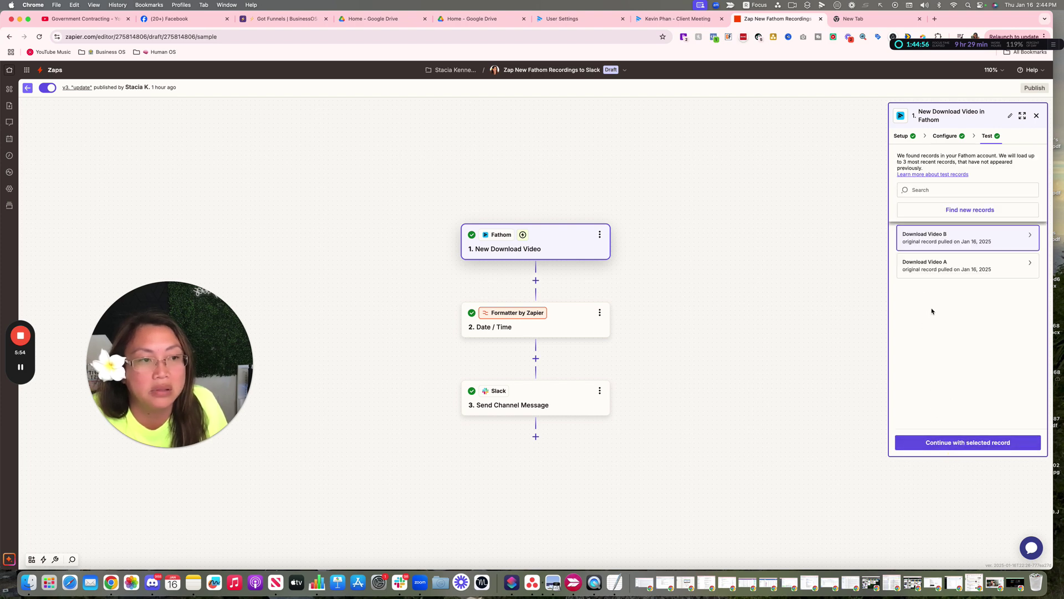
{"action": "left_click", "coordinate": [993, 443]}
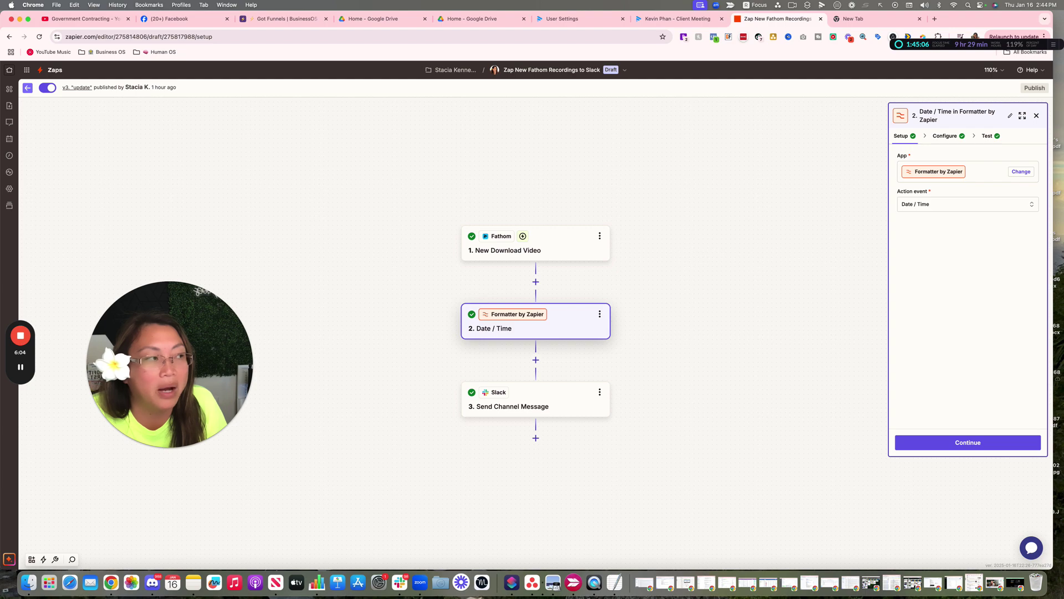
Switch to Slack to examine the date format in today's Zapier recording message, and return to the Zap's Date / Time step
{"action": "key", "text": "super+Tab"}
{"action": "left_click_drag", "start_coordinate": [573, 115], "coordinate": [722, 60]}
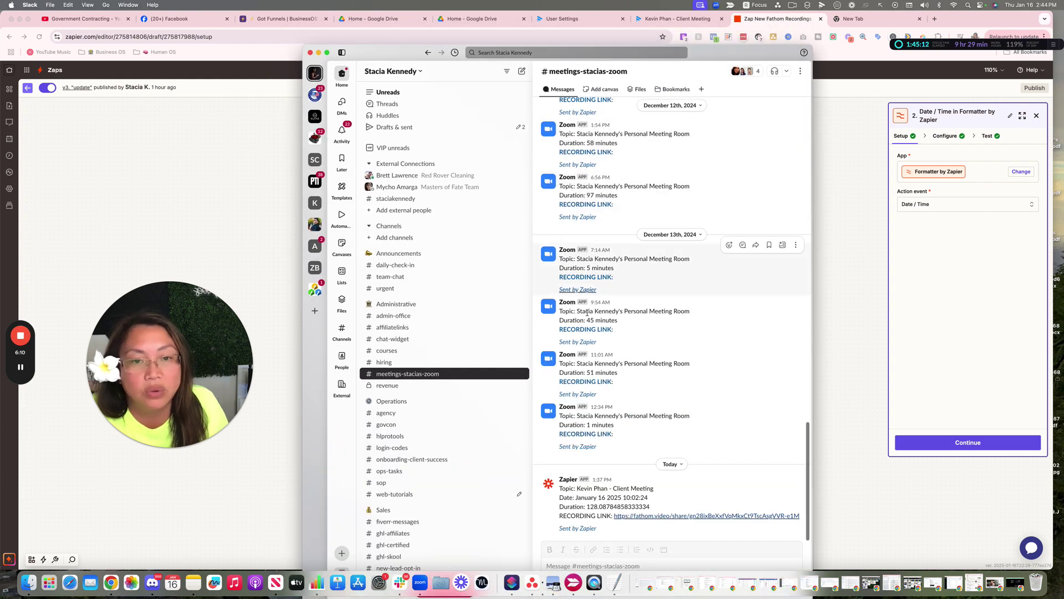
{"action": "left_click_drag", "start_coordinate": [714, 53], "coordinate": [711, 41]}
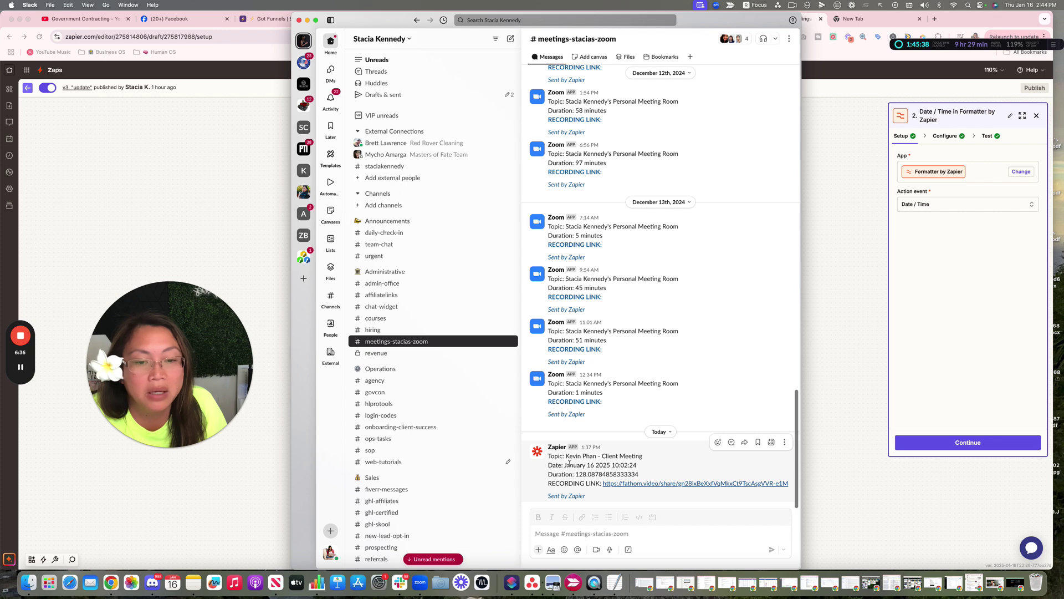
{"action": "mouse_move", "coordinate": [550, 465]}
{"action": "left_mouse_down"}
{"action": "mouse_move", "coordinate": [638, 474]}
{"action": "mouse_move", "coordinate": [639, 465]}
{"action": "mouse_move", "coordinate": [563, 465]}
{"action": "left_mouse_up"}
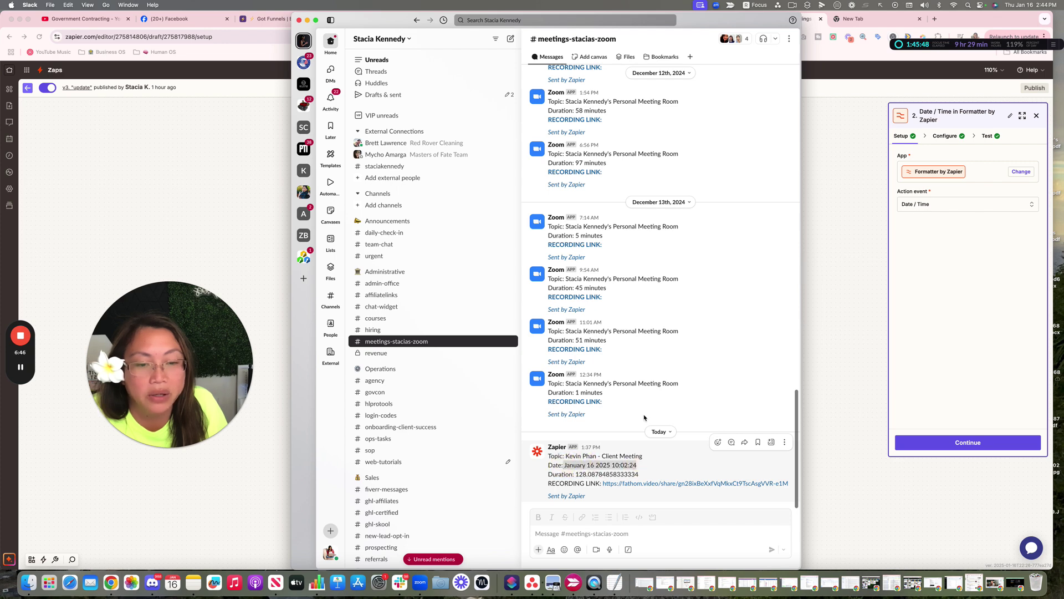
{"action": "left_click", "coordinate": [819, 355]}
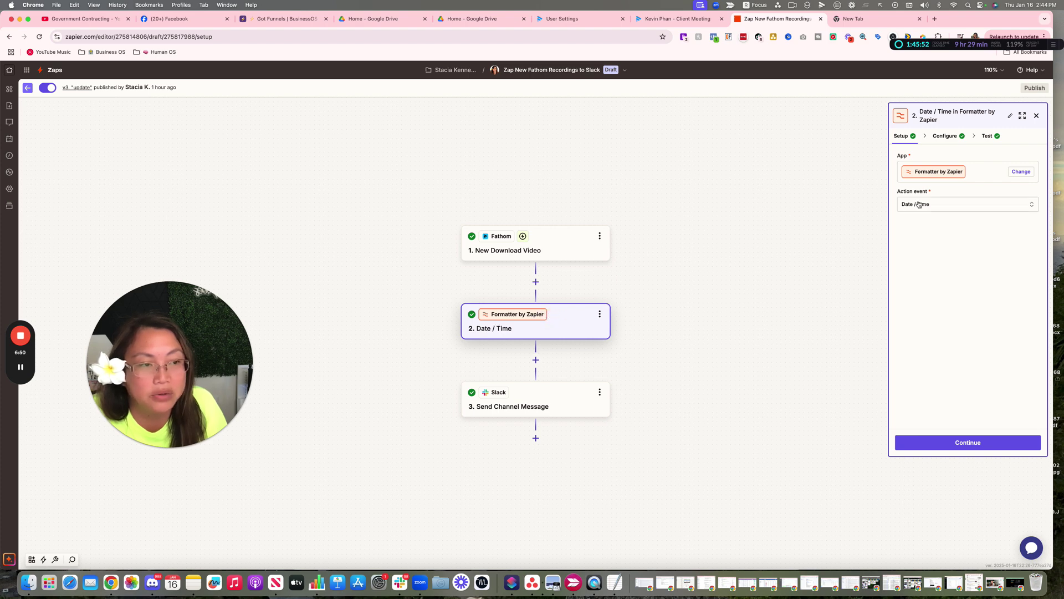
Review the Date / Time step's format and timezone configuration and its test output, and continue to the Slack step
{"action": "left_click", "coordinate": [962, 448]}
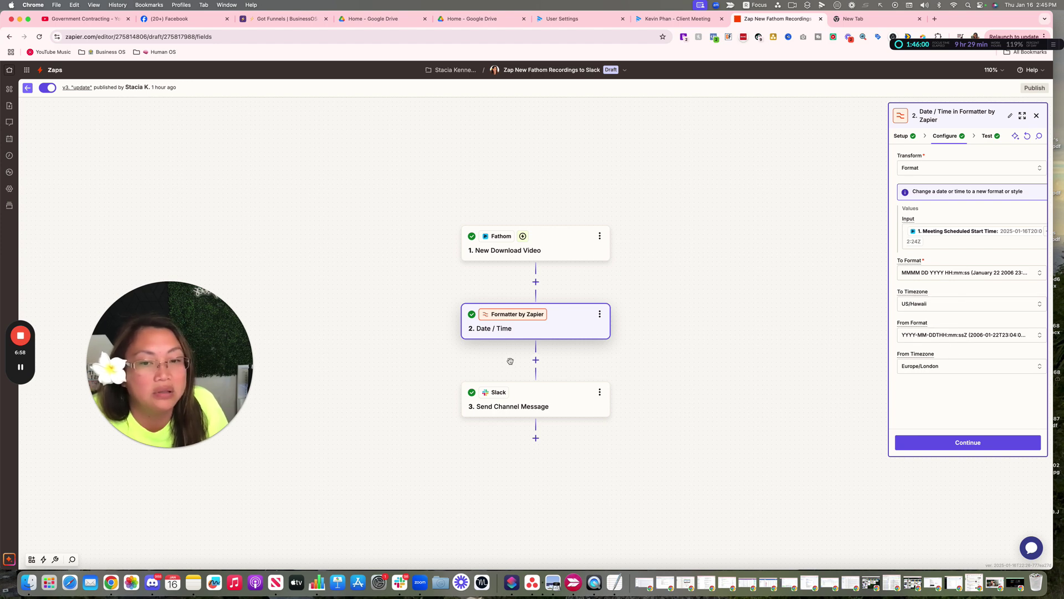
{"action": "left_click", "coordinate": [975, 444]}
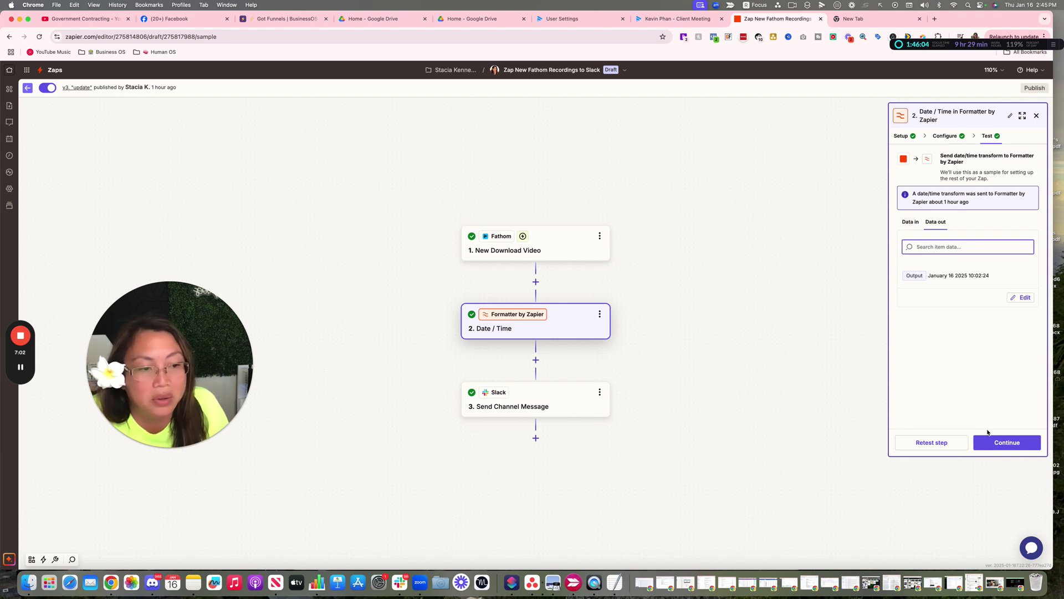
{"action": "left_click", "coordinate": [1003, 442]}
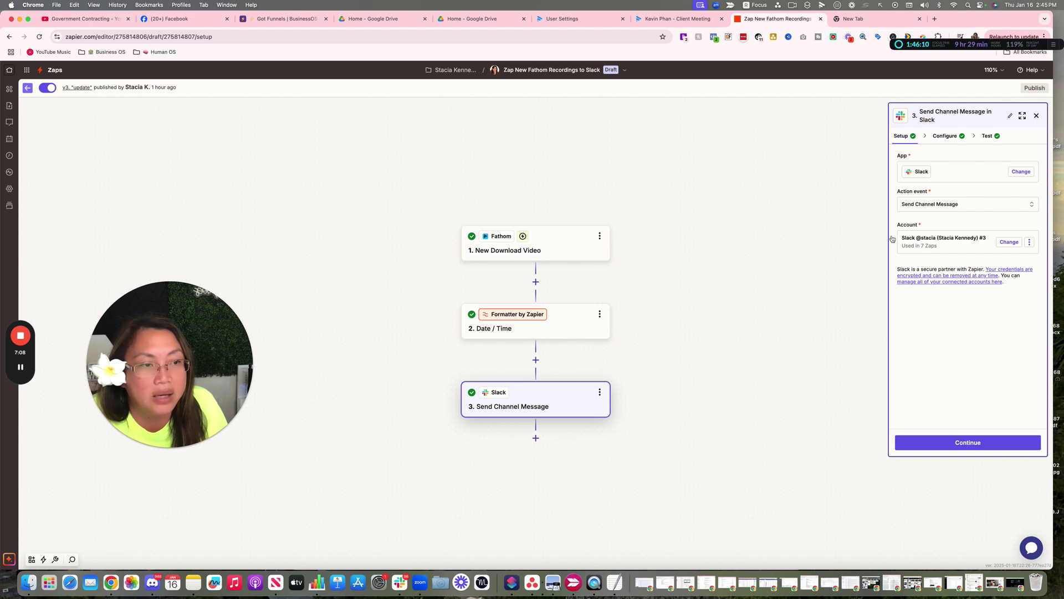
Open the Slack message configuration and list the New Download Video fields that can be inserted into the message text
{"action": "left_click", "coordinate": [940, 138]}
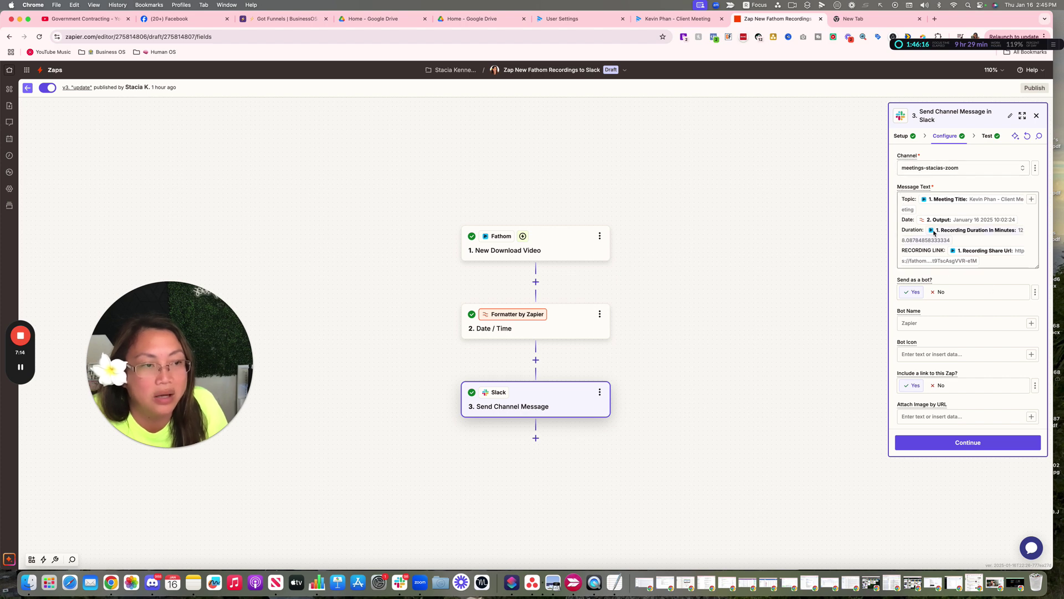
{"action": "left_click", "coordinate": [910, 199]}
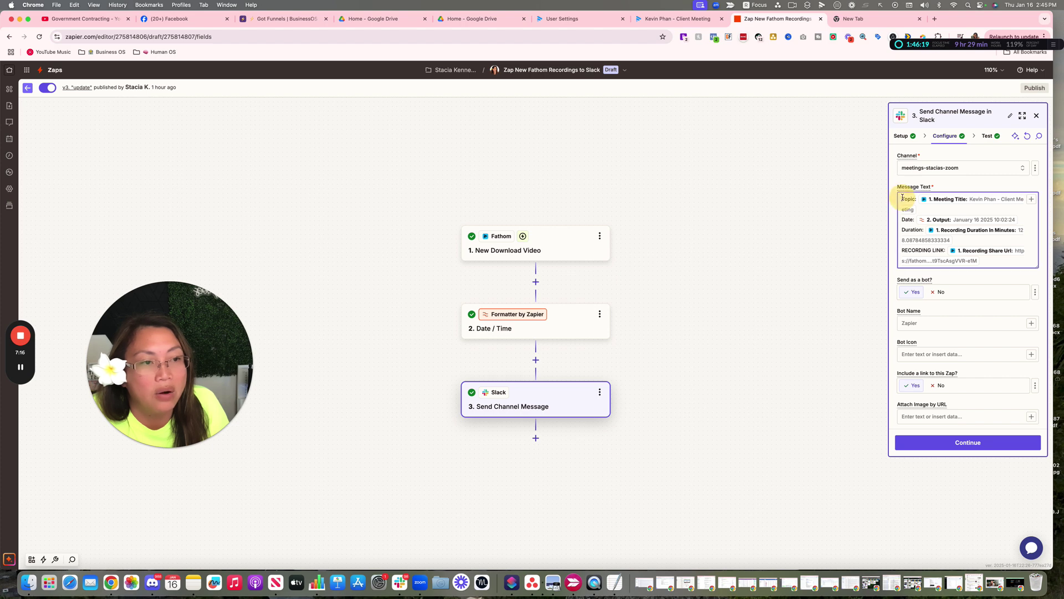
{"action": "left_click", "coordinate": [1033, 199]}
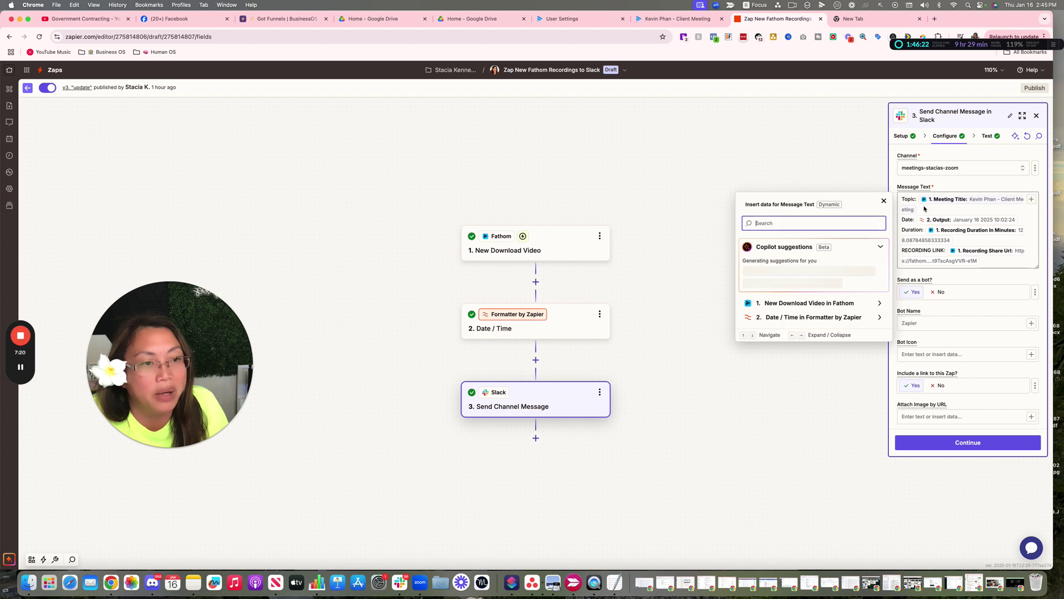
{"action": "left_click", "coordinate": [796, 303]}
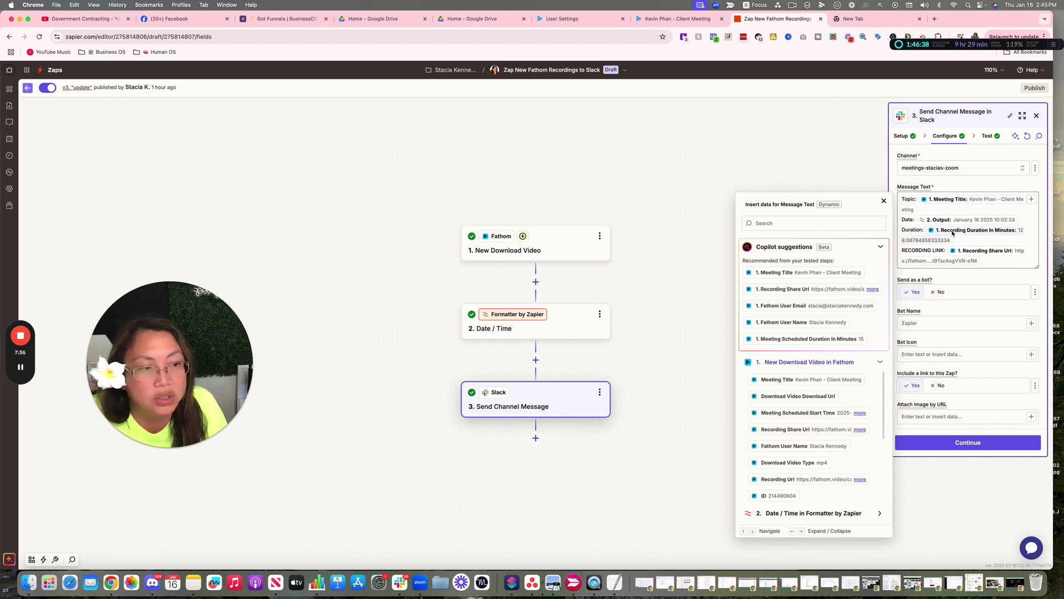
Search the insertable message data for recording fields with "ecor" and clear the search
{"action": "left_click", "coordinate": [777, 224]}
{"action": "type", "text": "ecor"}
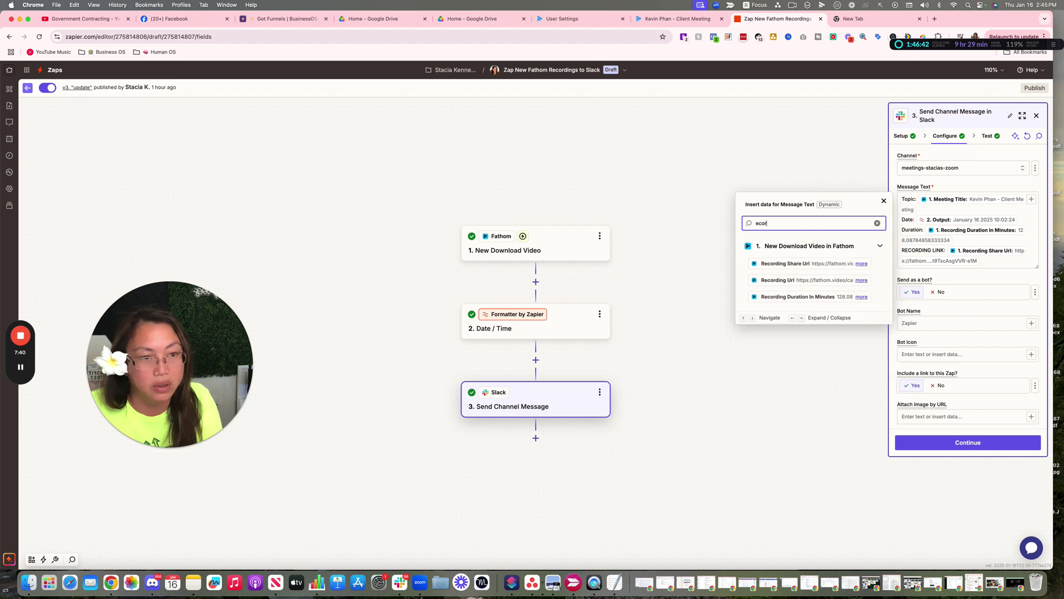
{"action": "key", "text": "BackSpace"}
{"action": "key", "text": "BackSpace"}
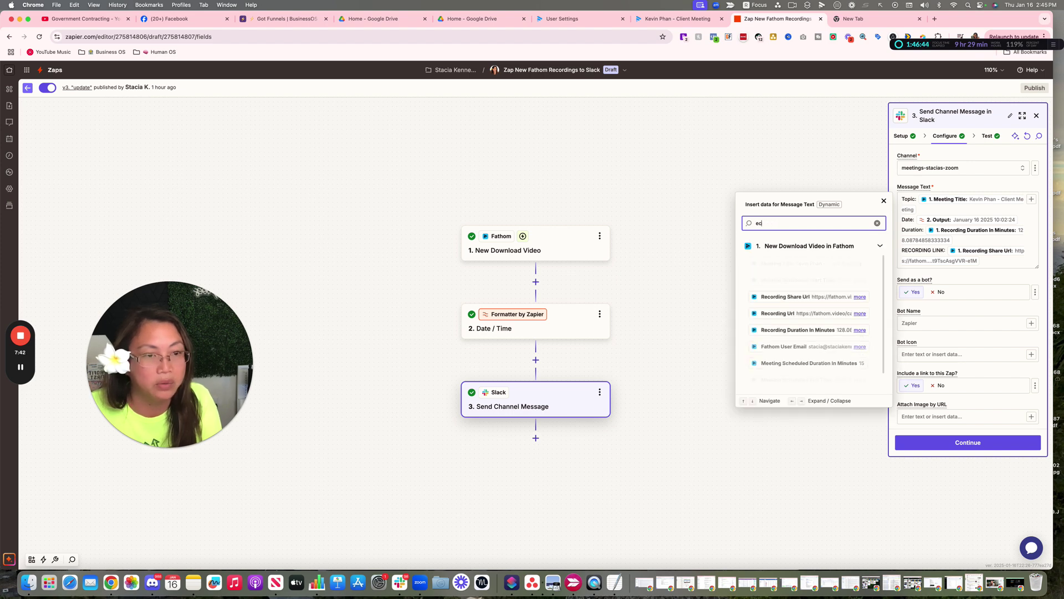
{"action": "key", "text": "BackSpace"}
{"action": "key", "text": "BackSpace"}
{"action": "type", "text": "e"}
{"action": "key", "text": "BackSpace"}
{"action": "type", "text": "reee"}
{"action": "key", "text": "BackSpace"}
{"action": "key", "text": "BackSpace"}
{"action": "key", "text": "BackSpace"}
{"action": "key", "text": "BackSpace"}
Search the insertable message data for "durat" to find the recording duration field
{"action": "type", "text": "durrat"}
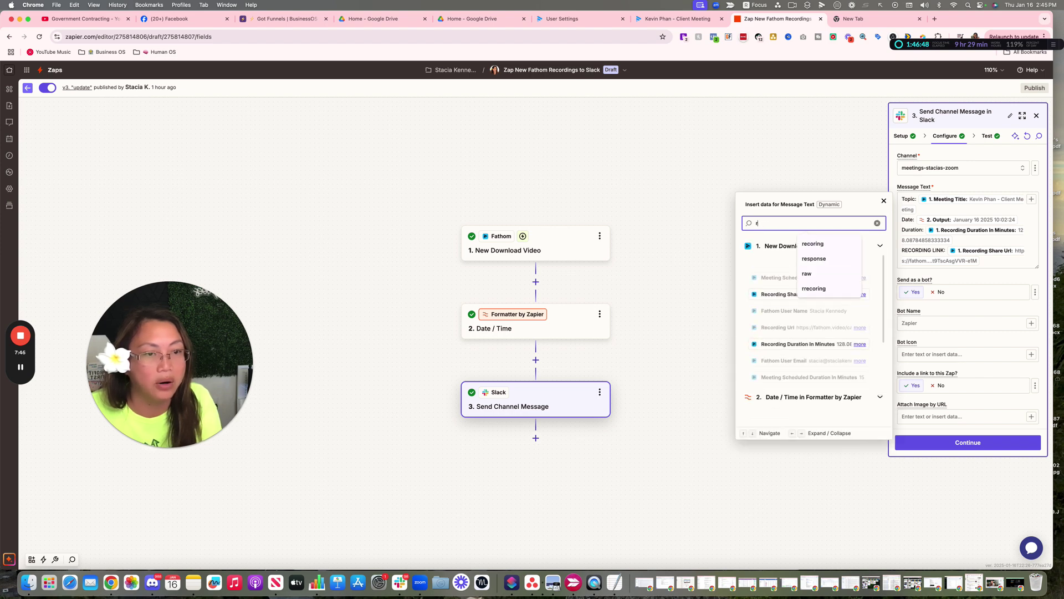
{"action": "type", "text": "io"}
{"action": "key", "text": "BackSpace"}
{"action": "key", "text": "BackSpace"}
{"action": "key", "text": "BackSpace"}
{"action": "key", "text": "BackSpace"}
{"action": "key", "text": "BackSpace"}
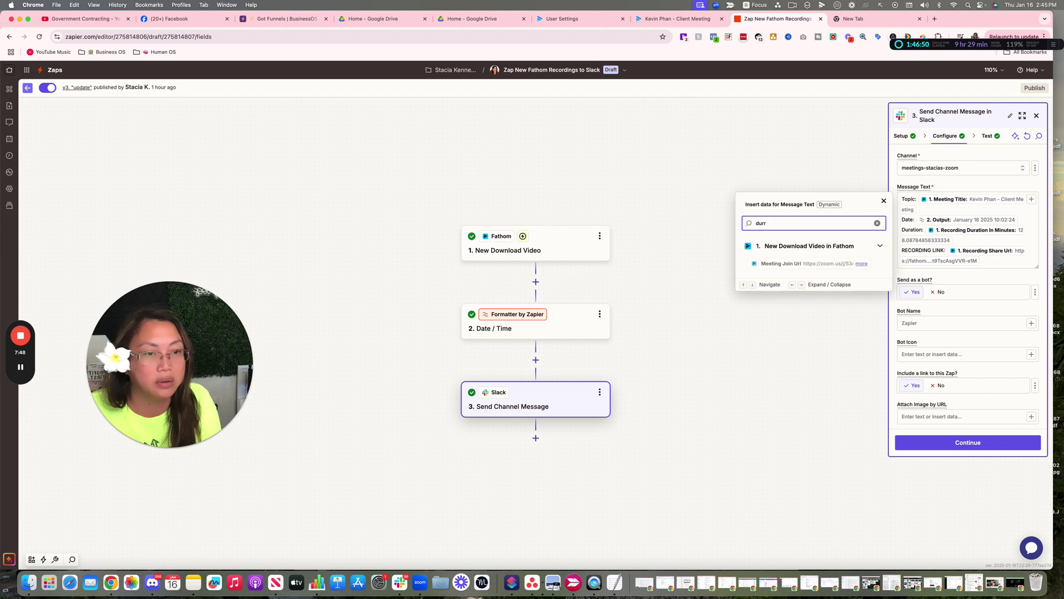
{"action": "type", "text": "at"}
{"action": "left_click", "coordinate": [842, 212]}
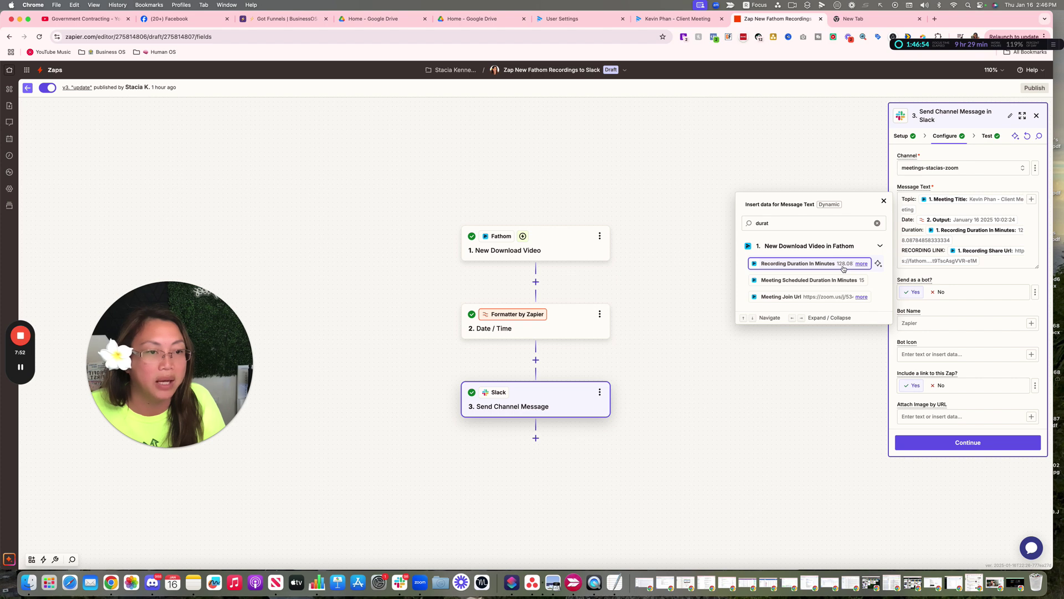
Replace the data search with "share" to find the Recording Share Url field
{"action": "left_click", "coordinate": [762, 222]}
{"action": "double_click", "coordinate": [762, 223]}
{"action": "type", "text": "dsh"}
{"action": "key", "text": "BackSpace"}
{"action": "key", "text": "BackSpace"}
{"action": "key", "text": "BackSpace"}
{"action": "type", "text": "share"}
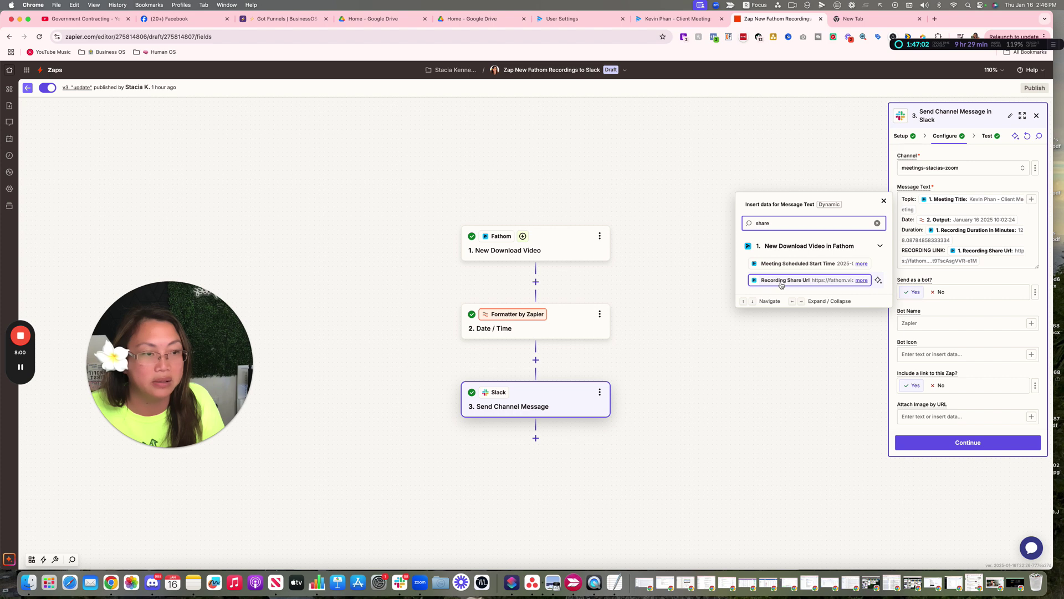
Leave the insertable data list, check the Slack message's test data and close the step's settings
{"action": "left_click", "coordinate": [980, 248]}
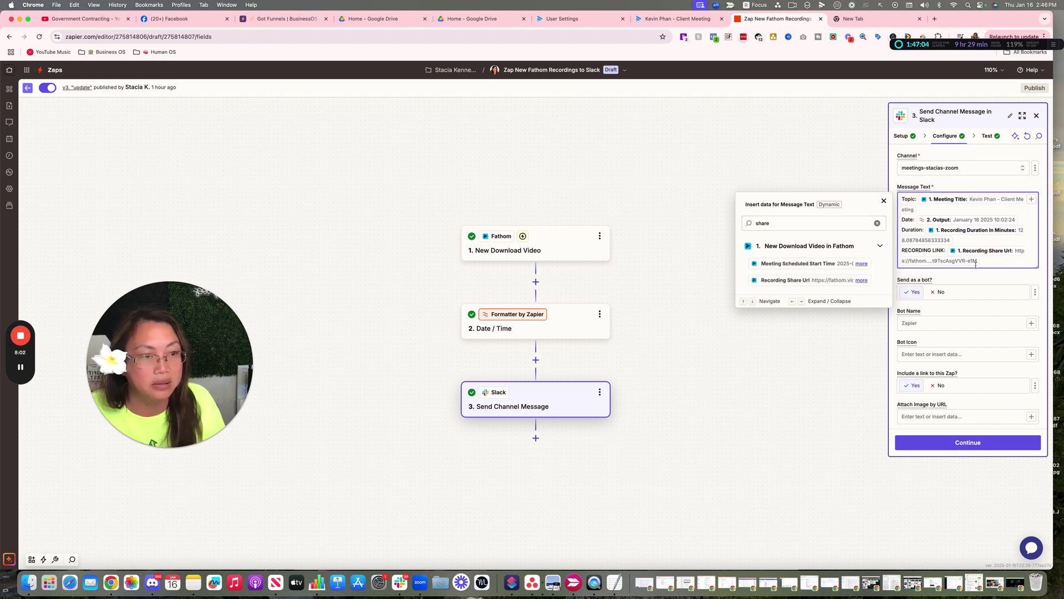
{"action": "scroll", "coordinate": [967, 263], "scroll_direction": "down", "scroll_amount": 1}
{"action": "left_click", "coordinate": [884, 201]}
{"action": "scroll", "coordinate": [943, 250], "scroll_direction": "down", "scroll_amount": 5}
{"action": "left_click", "coordinate": [990, 444]}
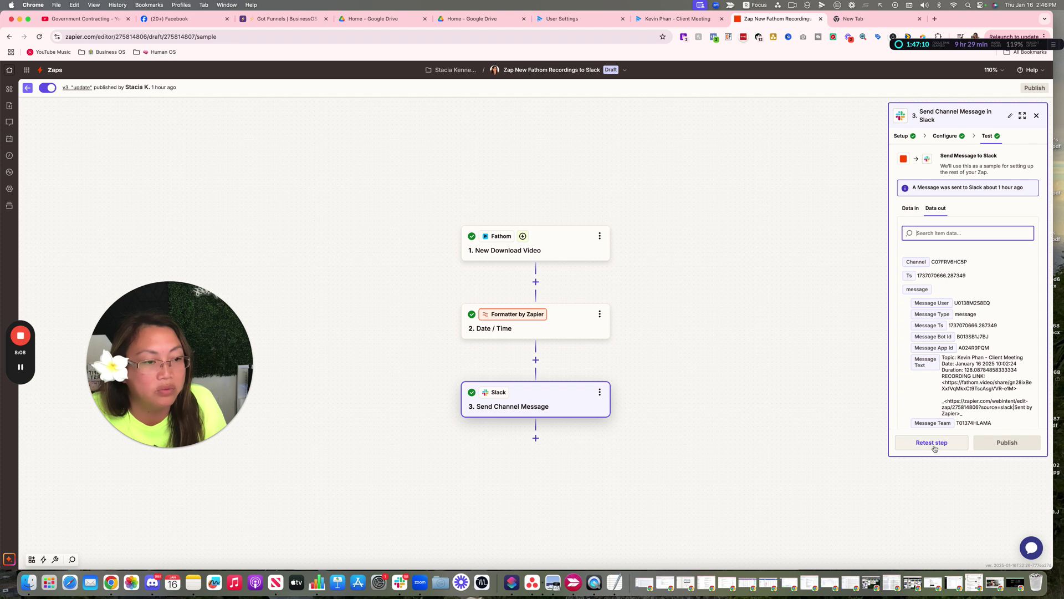
{"action": "left_click", "coordinate": [1036, 116]}
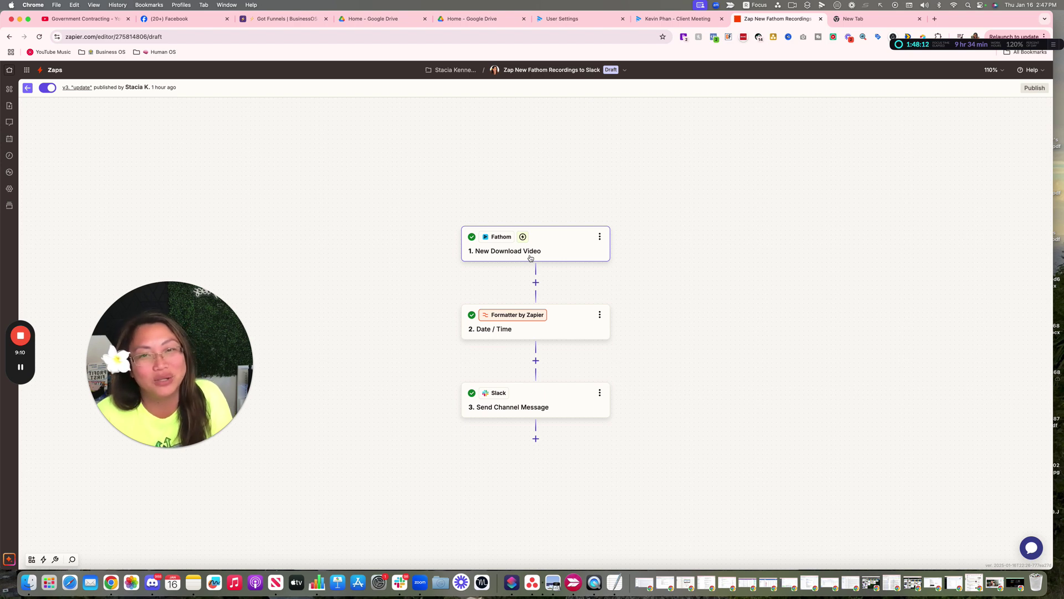
{"action": "scroll", "coordinate": [505, 260], "scroll_direction": "up", "scroll_amount": 1}
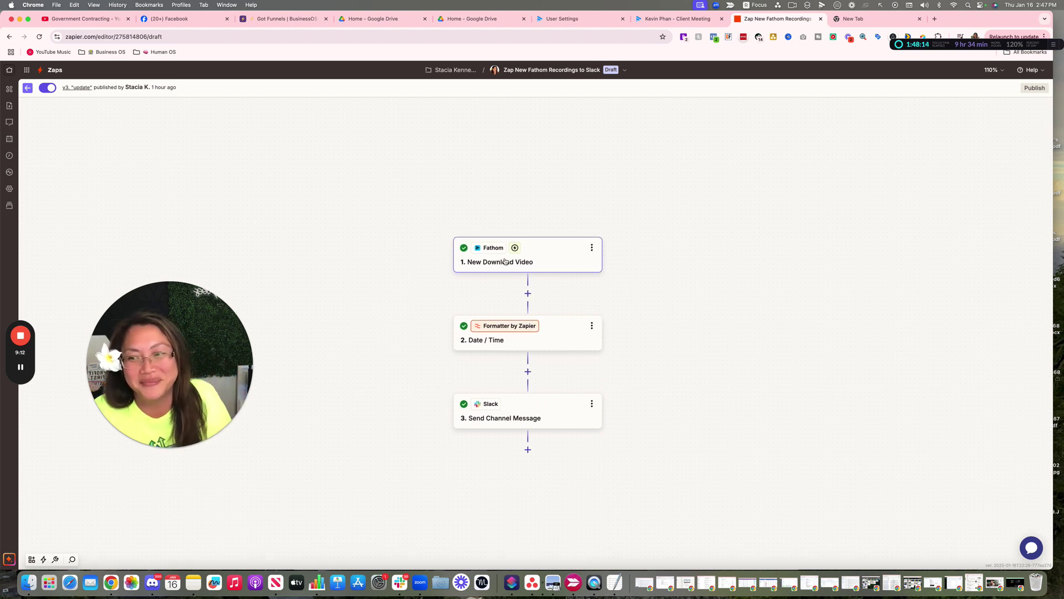